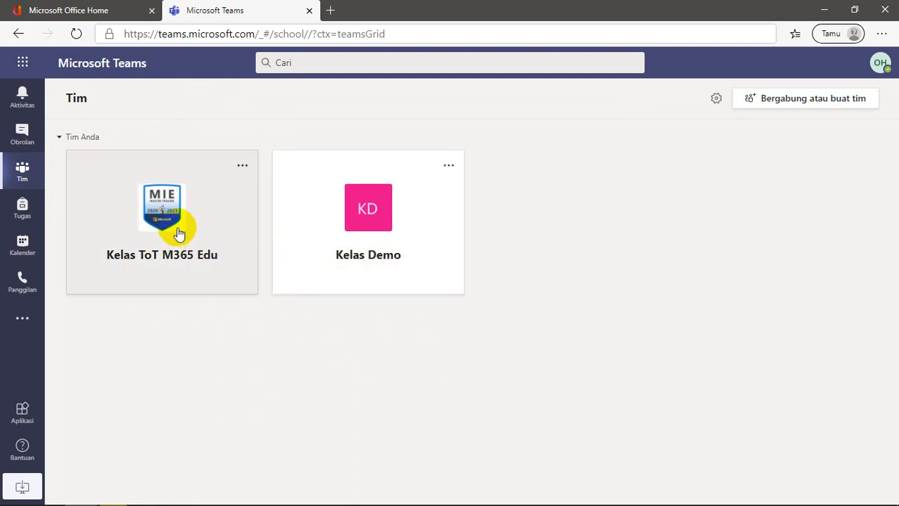
- Look through the channel lists of the Kelas ToT M365 Edu and Kelas Demo teams and return to the team overview
{"action": "left_click", "coordinate": [179, 232]}
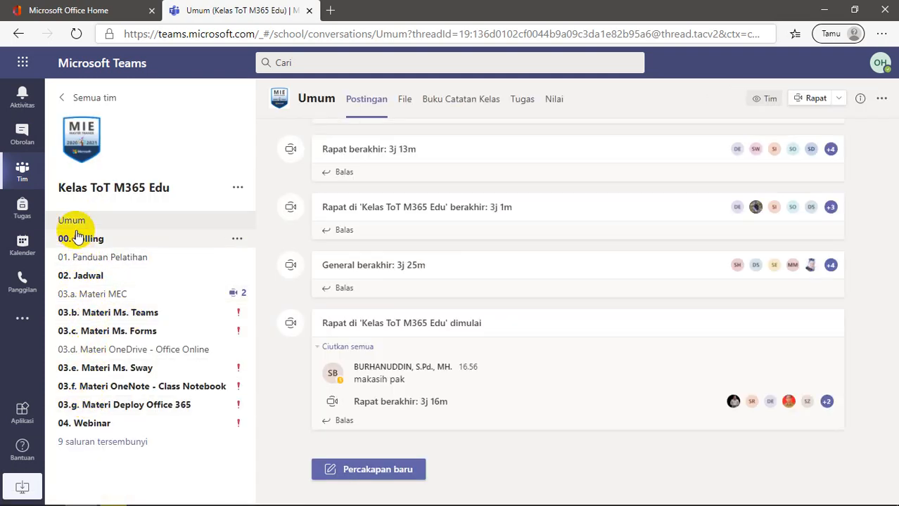
{"action": "left_click", "coordinate": [98, 101]}
{"action": "left_click", "coordinate": [387, 209]}
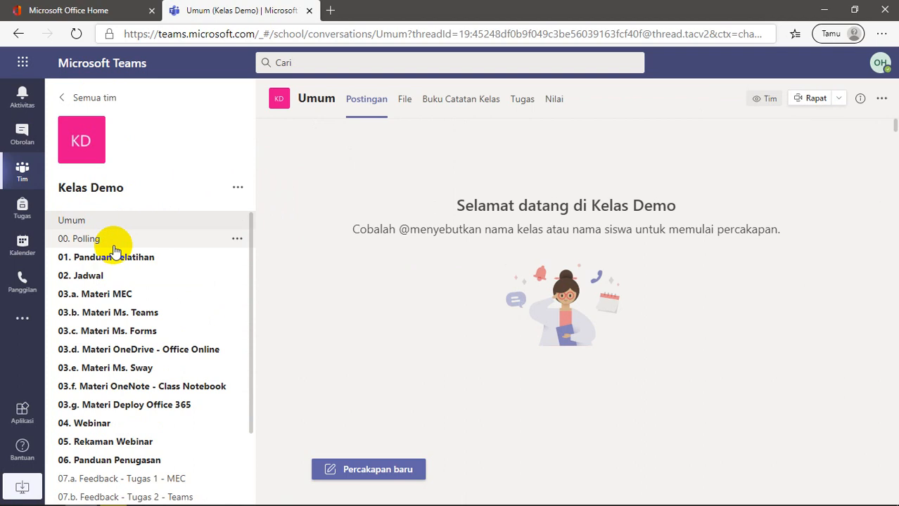
{"action": "scroll", "coordinate": [116, 251], "scroll_direction": "down", "scroll_amount": 1}
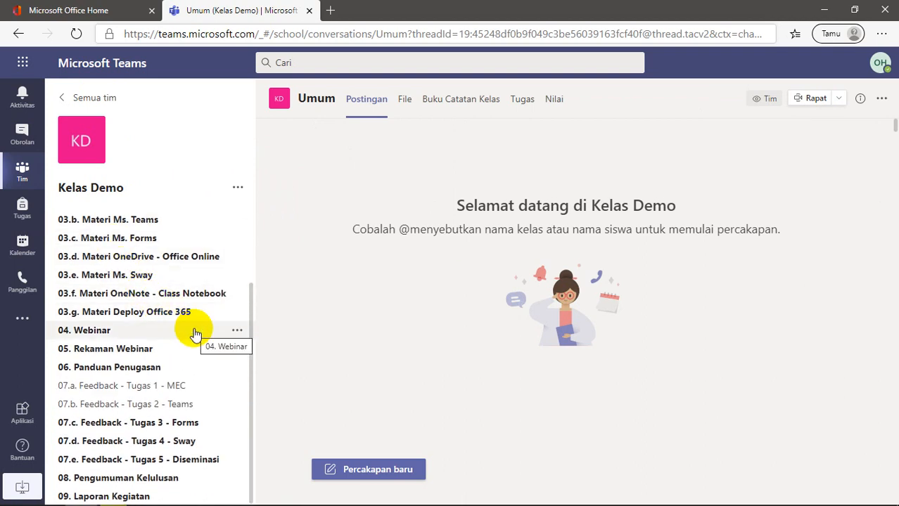
{"action": "left_click", "coordinate": [86, 97]}
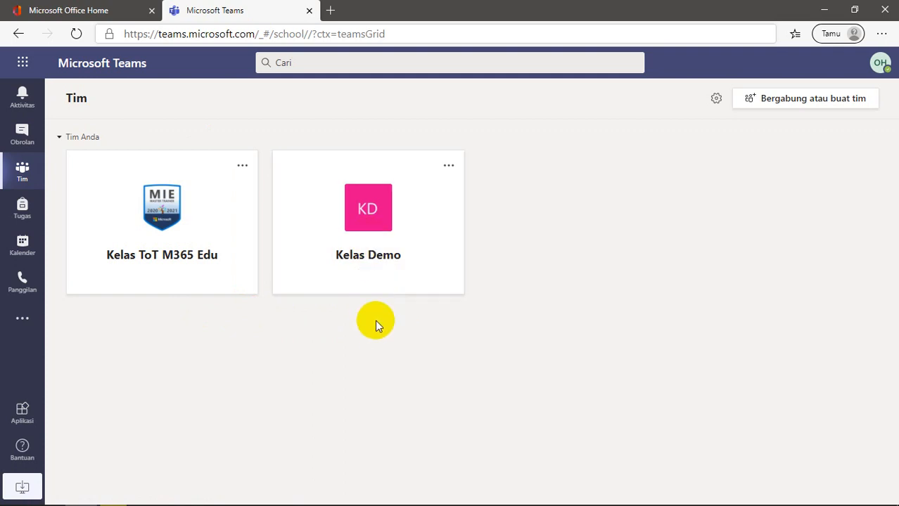
- Open the Tugas 1 - MEC assignment from the 07.a. Feedback - Tugas 1 - MEC channel of the Kelas Demo team
{"action": "left_click", "coordinate": [365, 251]}
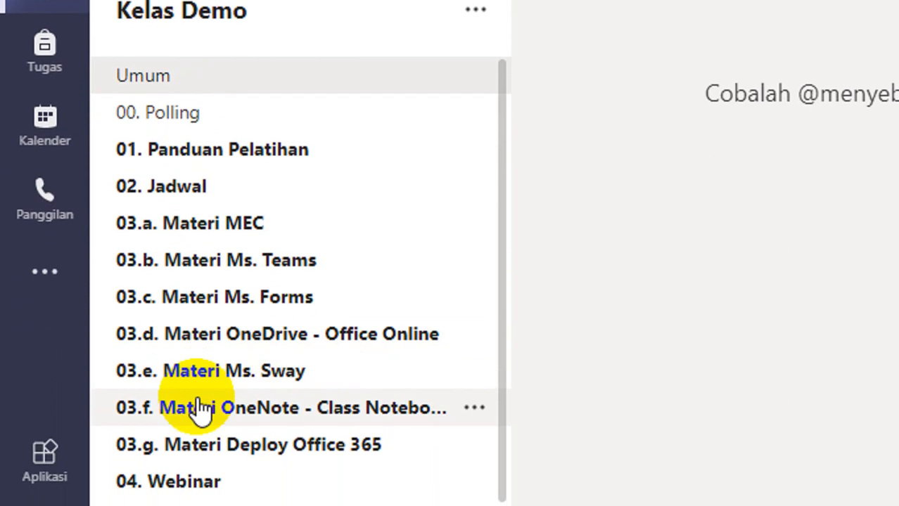
{"action": "scroll", "coordinate": [201, 390], "scroll_direction": "down", "scroll_amount": 3}
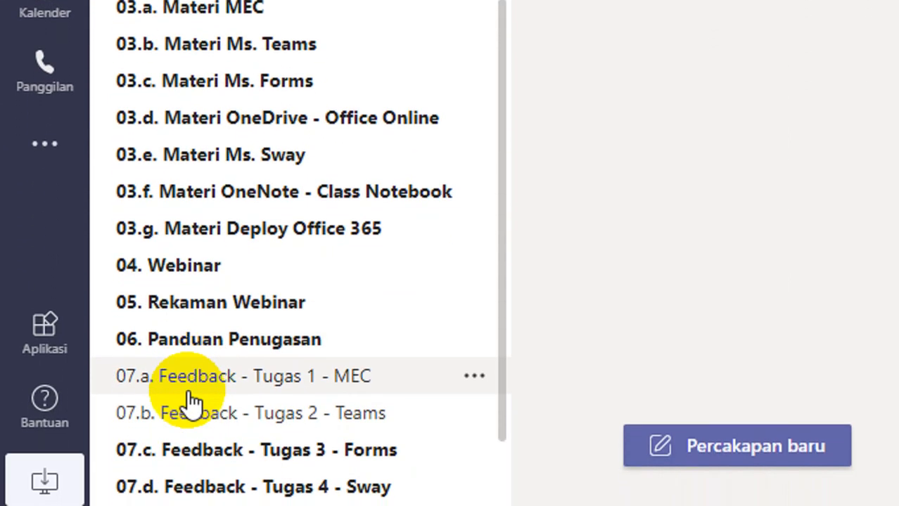
{"action": "left_click", "coordinate": [296, 371]}
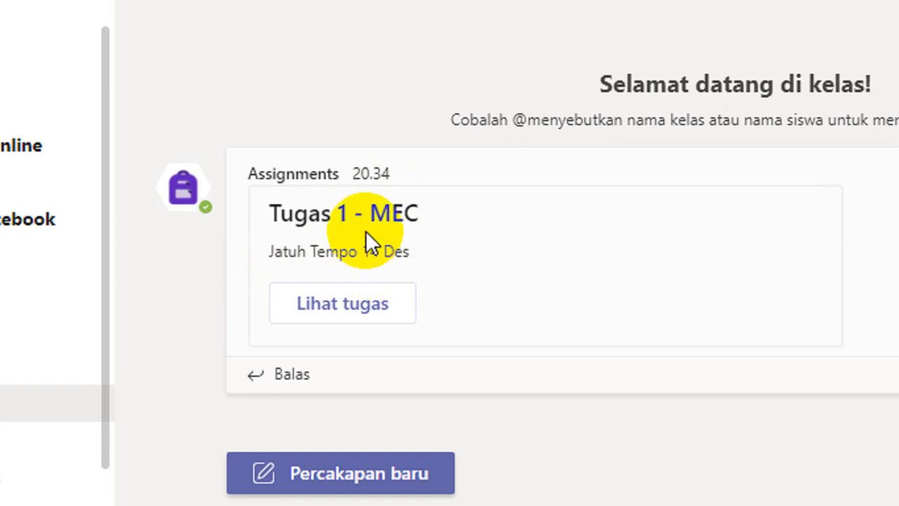
{"action": "left_click", "coordinate": [344, 309]}
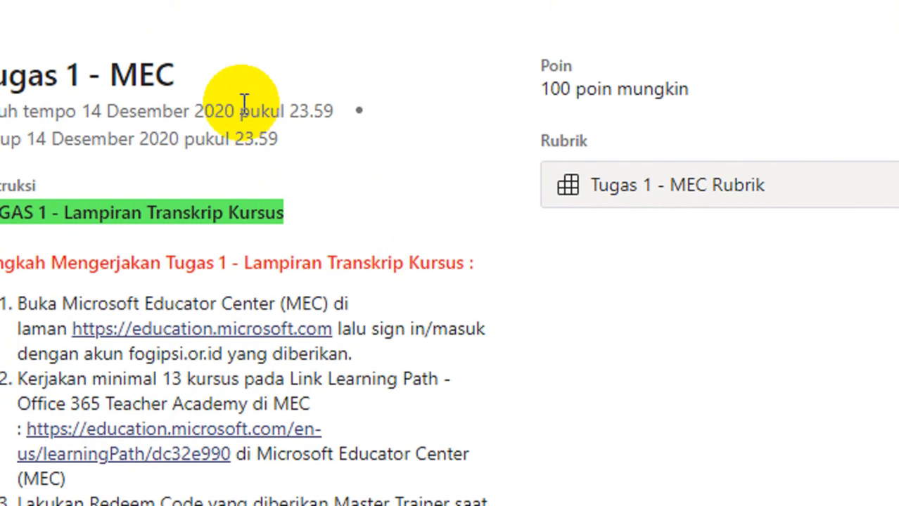
- Examine the Tugas 1 - MEC assignment's title, deadline, instruction heading and first working steps
{"action": "double_click", "coordinate": [135, 53]}
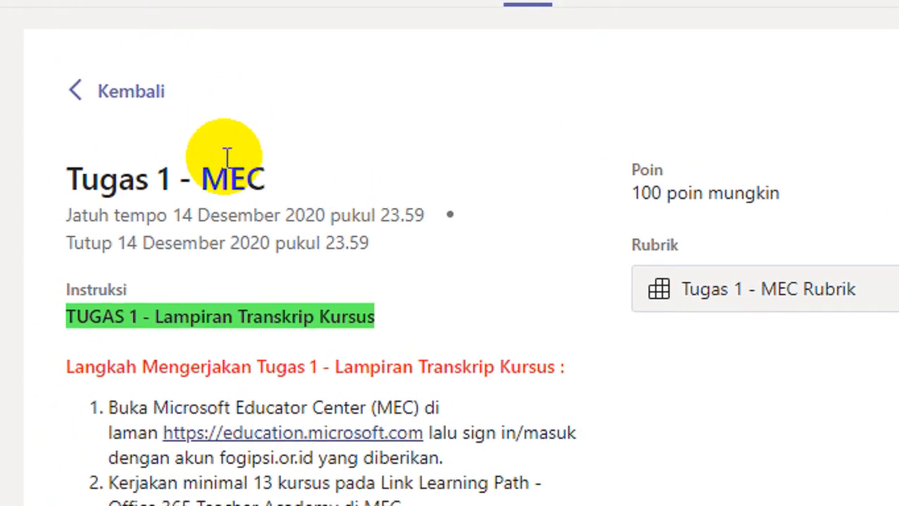
{"action": "left_click", "coordinate": [235, 197]}
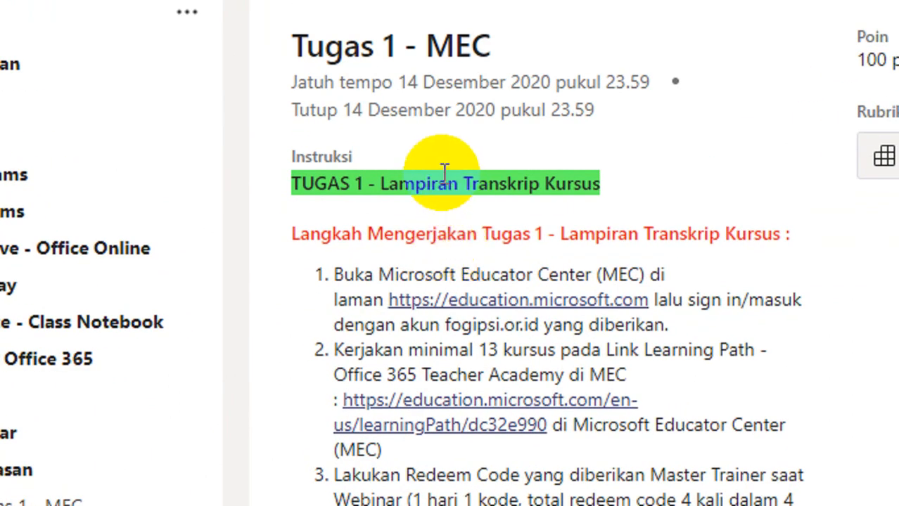
{"action": "left_click_drag", "start_coordinate": [345, 176], "coordinate": [324, 190]}
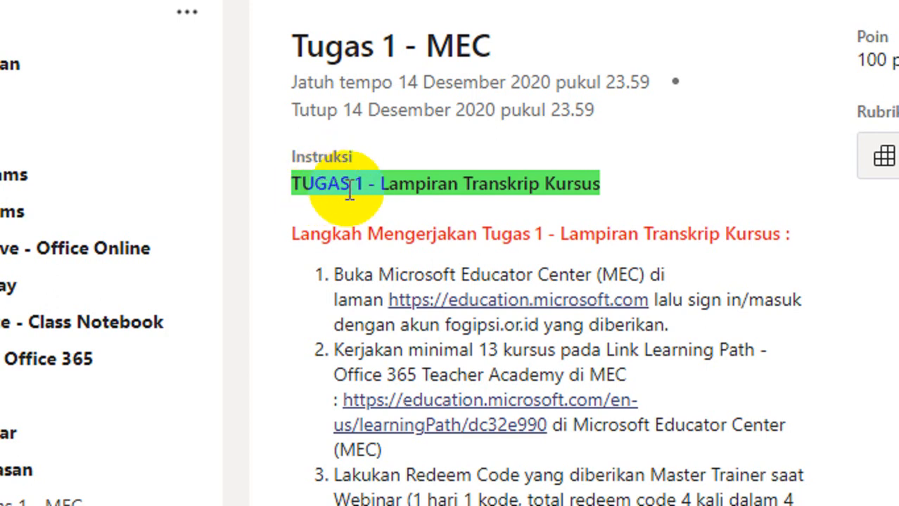
{"action": "double_click", "coordinate": [424, 191]}
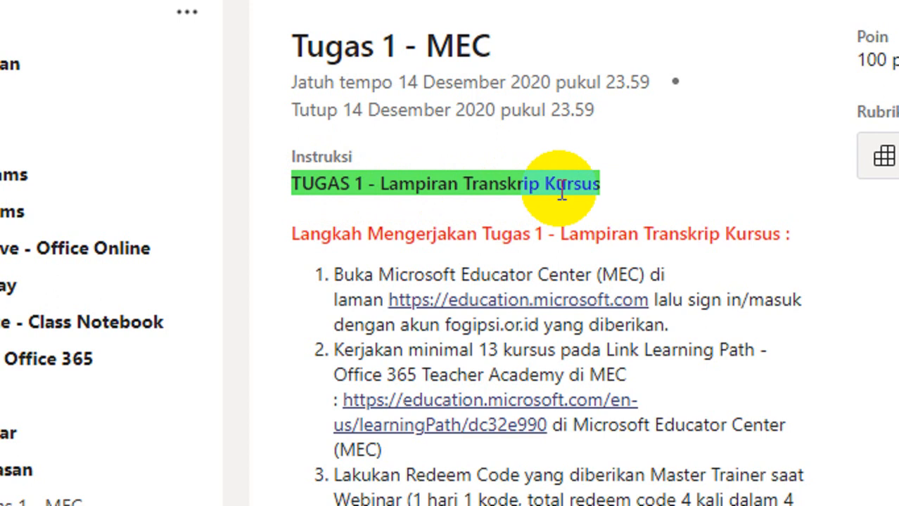
{"action": "scroll", "coordinate": [492, 134], "scroll_direction": "up", "scroll_amount": 1}
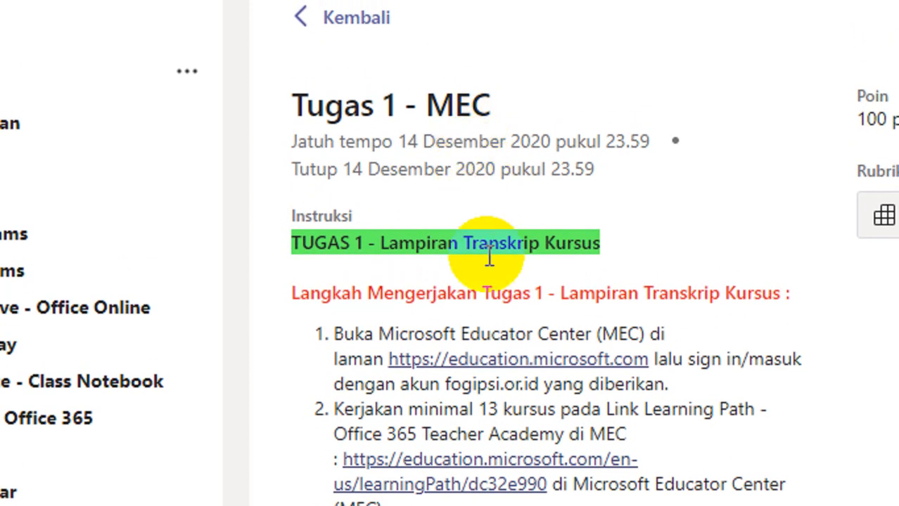
{"action": "scroll", "coordinate": [492, 330], "scroll_direction": "down", "scroll_amount": 1}
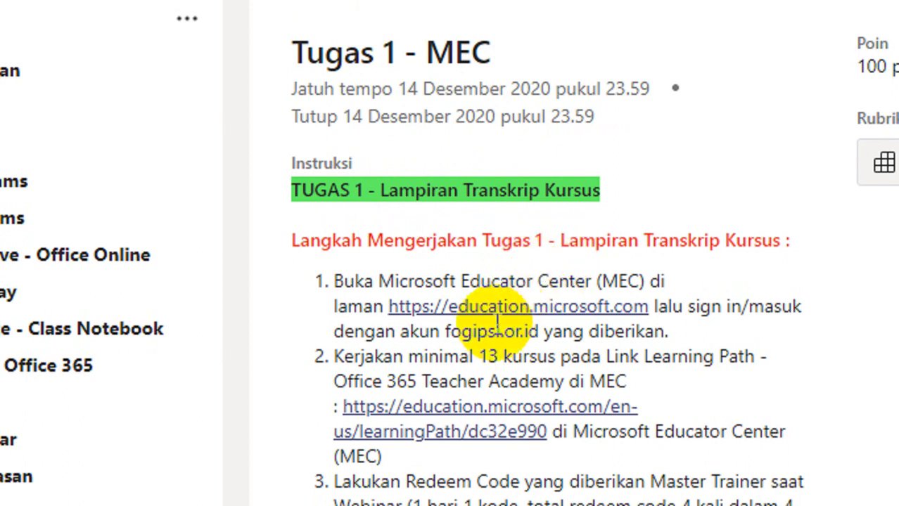
{"action": "scroll", "coordinate": [478, 394], "scroll_direction": "down", "scroll_amount": 1}
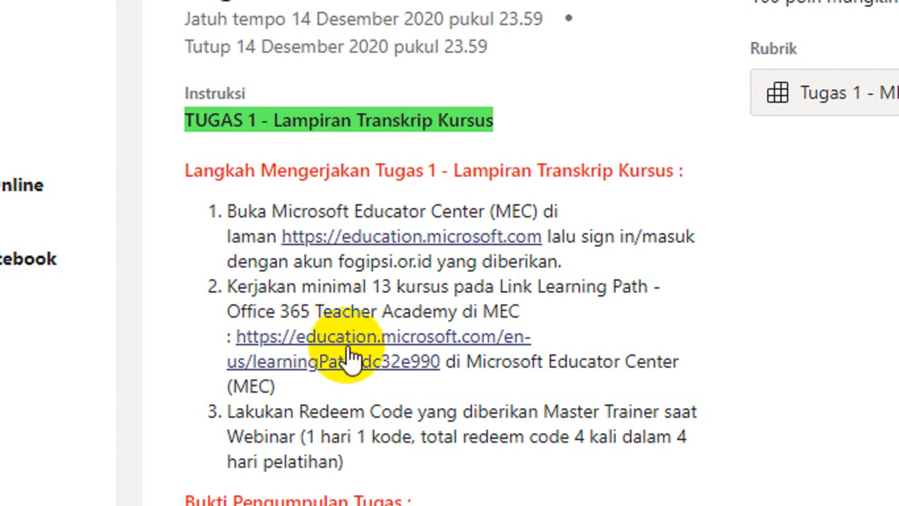
- Open the assignment's Office 365 Teacher Academy learning path link in a new browser tab and dismiss the translation offer
{"action": "right_click", "coordinate": [326, 340]}
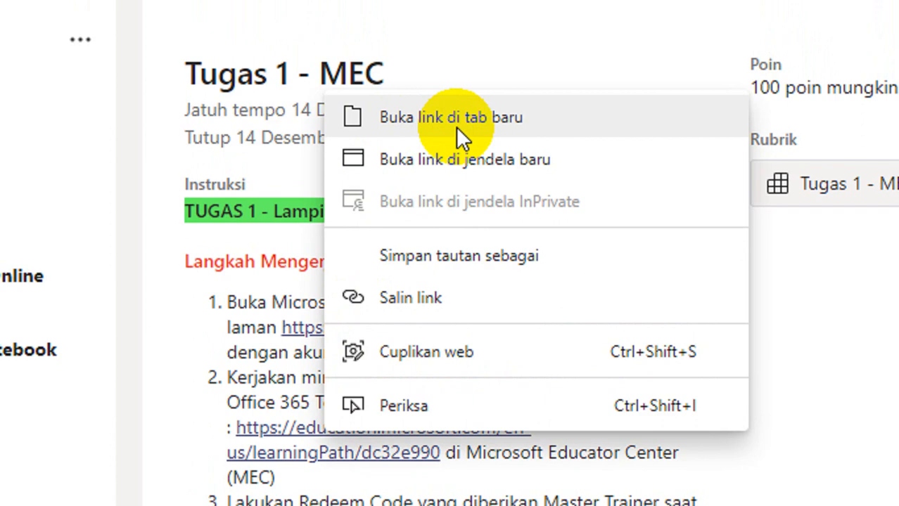
{"action": "left_click", "coordinate": [443, 127]}
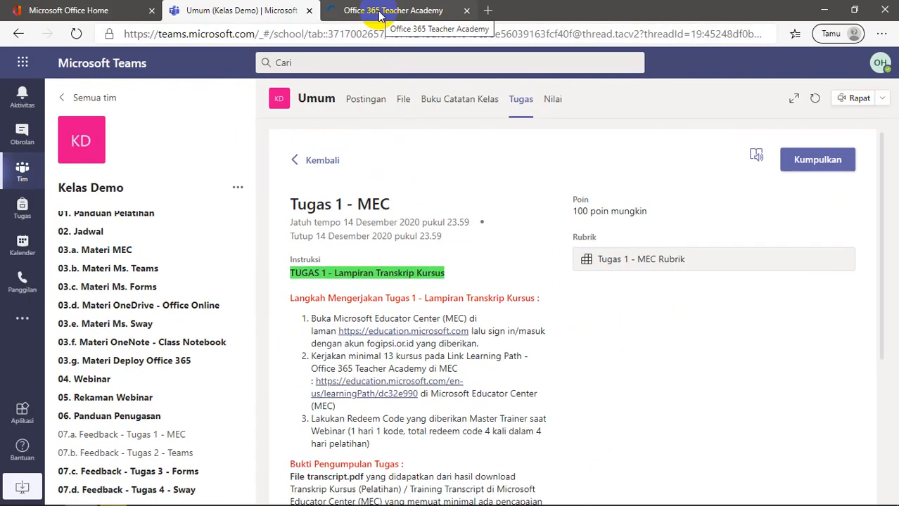
{"action": "left_click", "coordinate": [380, 12]}
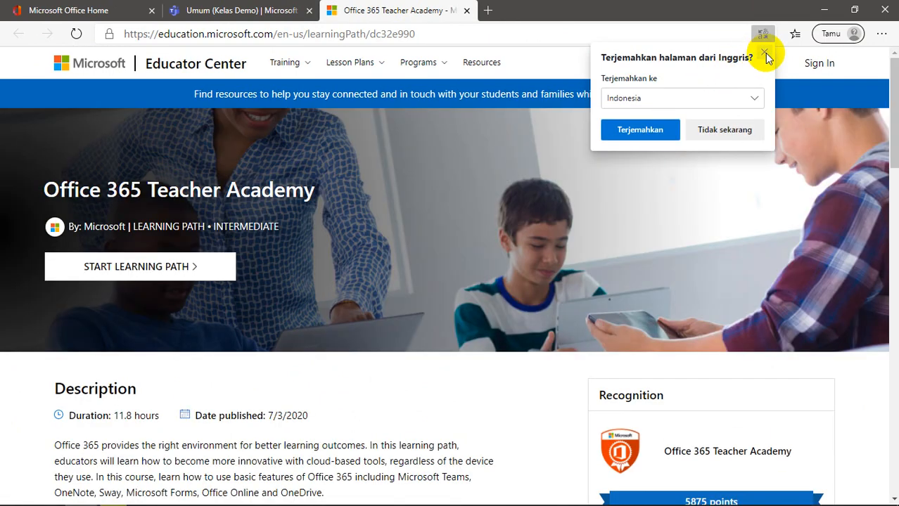
{"action": "left_click", "coordinate": [766, 55]}
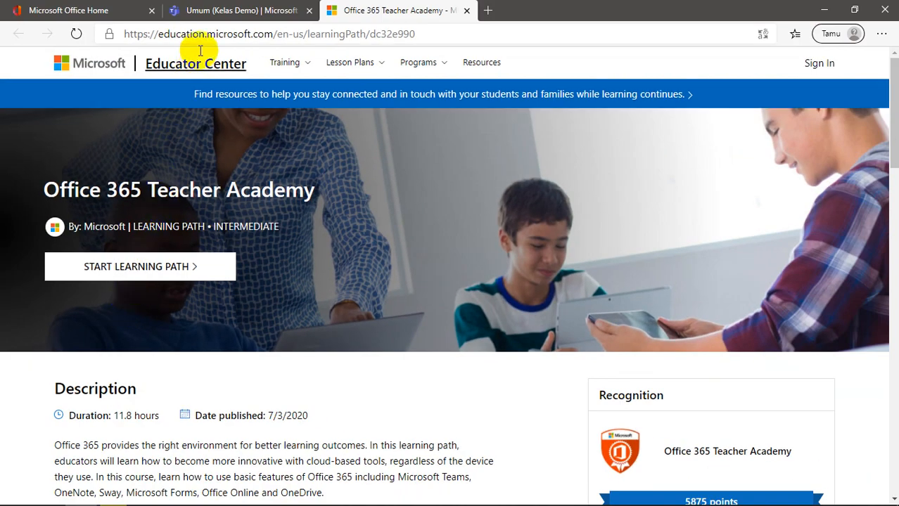
- Return to the Tugas 1 - MEC assignment in Teams and read the three working steps, including the courses and redeem codes
{"action": "left_click", "coordinate": [209, 14]}
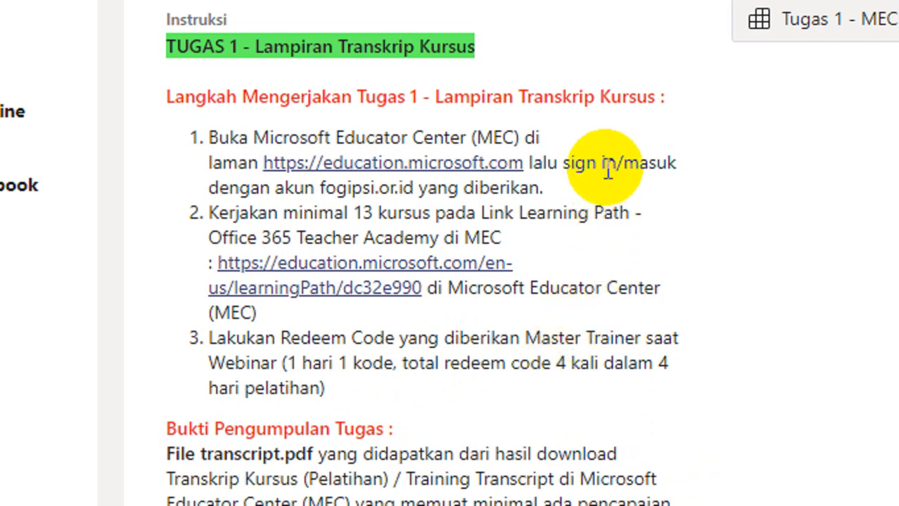
{"action": "scroll", "coordinate": [618, 134], "scroll_direction": "up", "scroll_amount": 2}
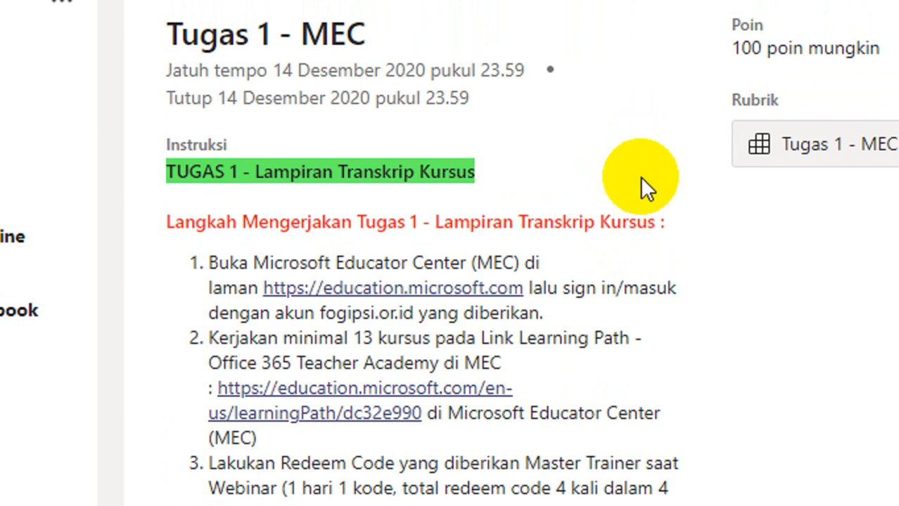
{"action": "scroll", "coordinate": [582, 366], "scroll_direction": "down", "scroll_amount": 1}
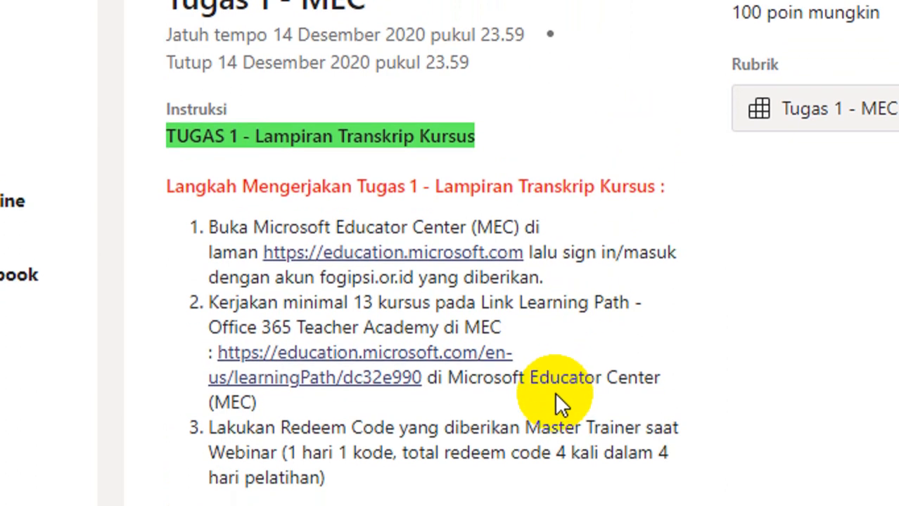
{"action": "scroll", "coordinate": [534, 380], "scroll_direction": "down", "scroll_amount": 1}
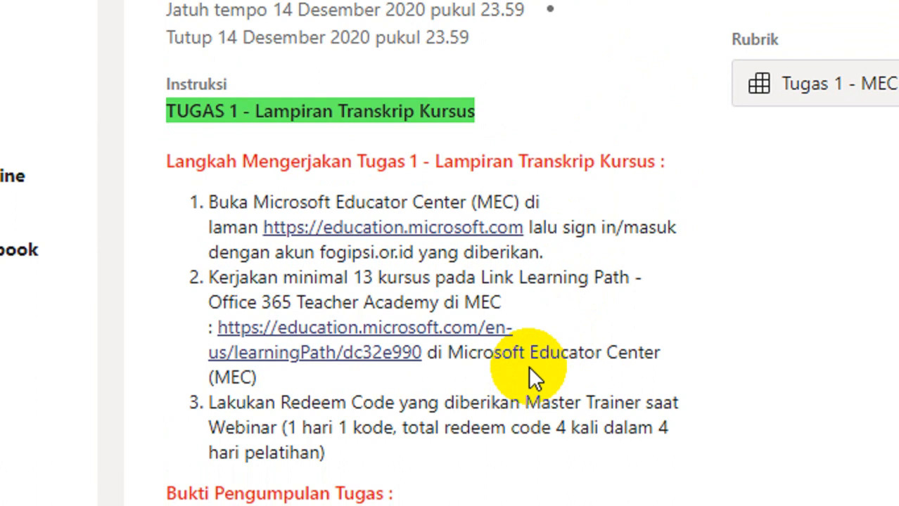
{"action": "scroll", "coordinate": [391, 401], "scroll_direction": "down", "scroll_amount": 1}
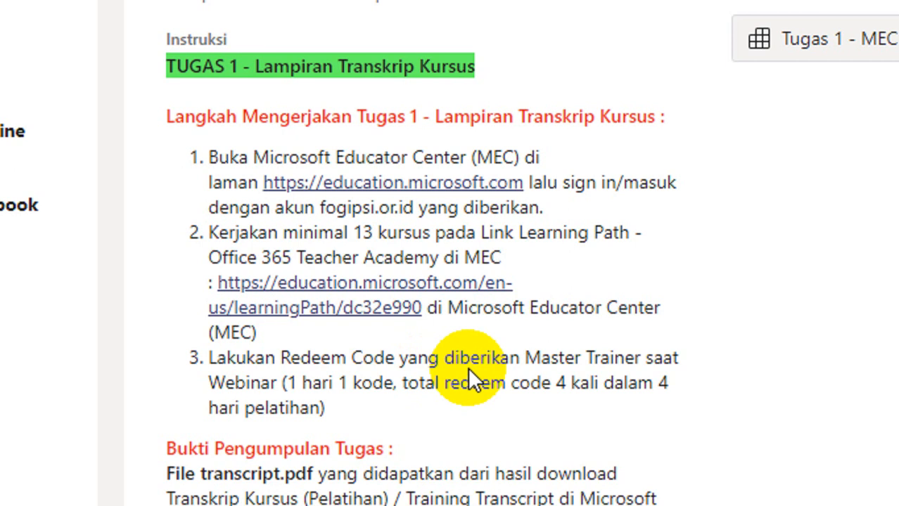
{"action": "scroll", "coordinate": [513, 105], "scroll_direction": "up", "scroll_amount": 2}
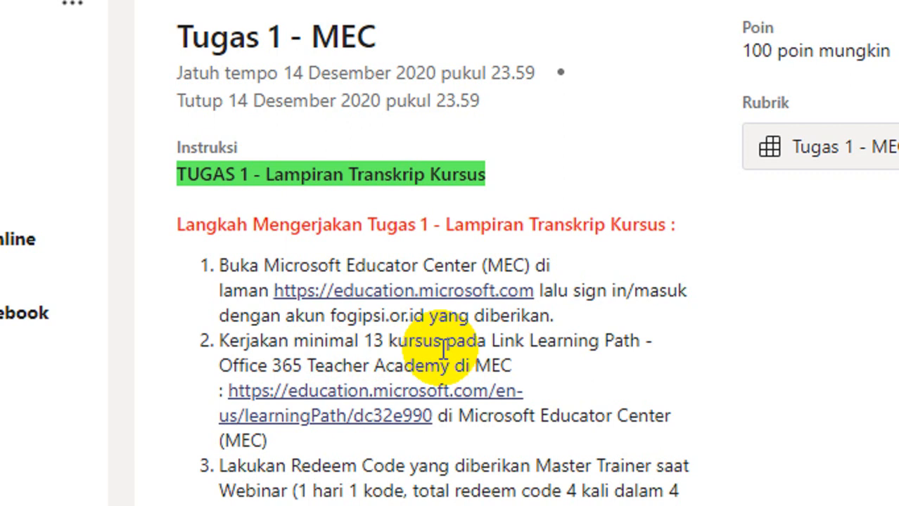
{"action": "scroll", "coordinate": [461, 393], "scroll_direction": "down", "scroll_amount": 2}
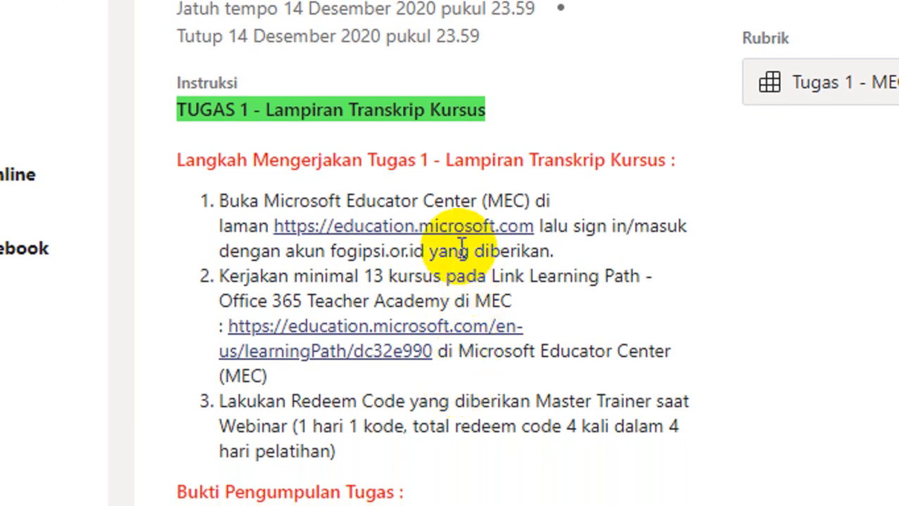
{"action": "scroll", "coordinate": [506, 126], "scroll_direction": "up", "scroll_amount": 1}
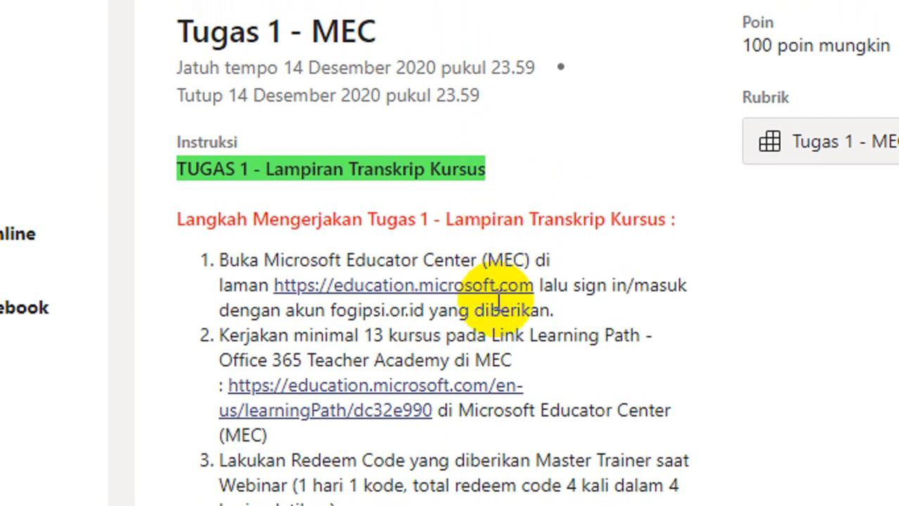
{"action": "scroll", "coordinate": [496, 397], "scroll_direction": "down", "scroll_amount": 2}
{"action": "scroll", "coordinate": [282, 424], "scroll_direction": "down", "scroll_amount": 1}
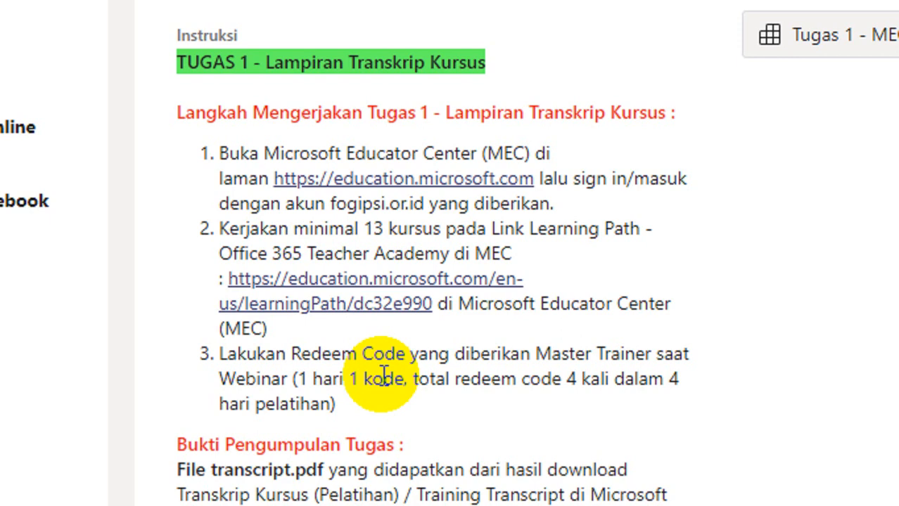
- Read the Bukti Pengumpulan Tugas section on the required transcript.pdf and its upload instructions
{"action": "scroll", "coordinate": [379, 377], "scroll_direction": "down", "scroll_amount": 3}
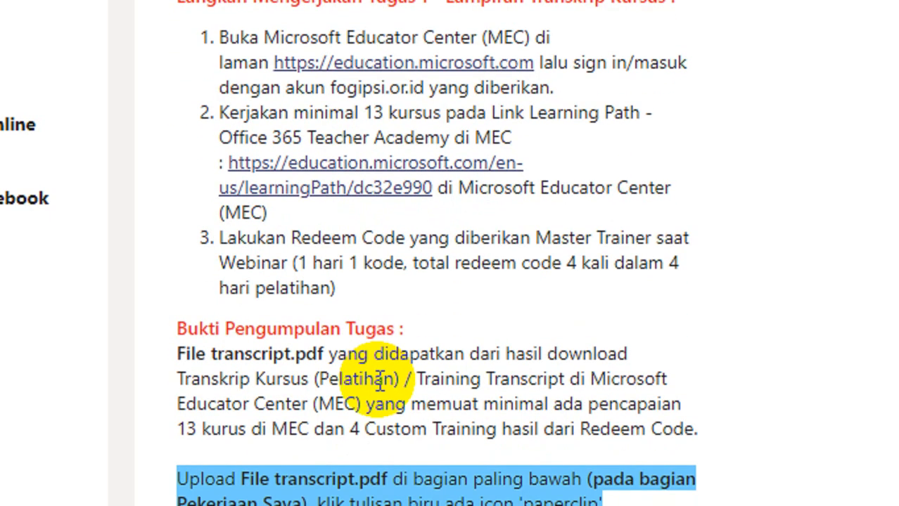
{"action": "scroll", "coordinate": [379, 383], "scroll_direction": "down", "scroll_amount": 1}
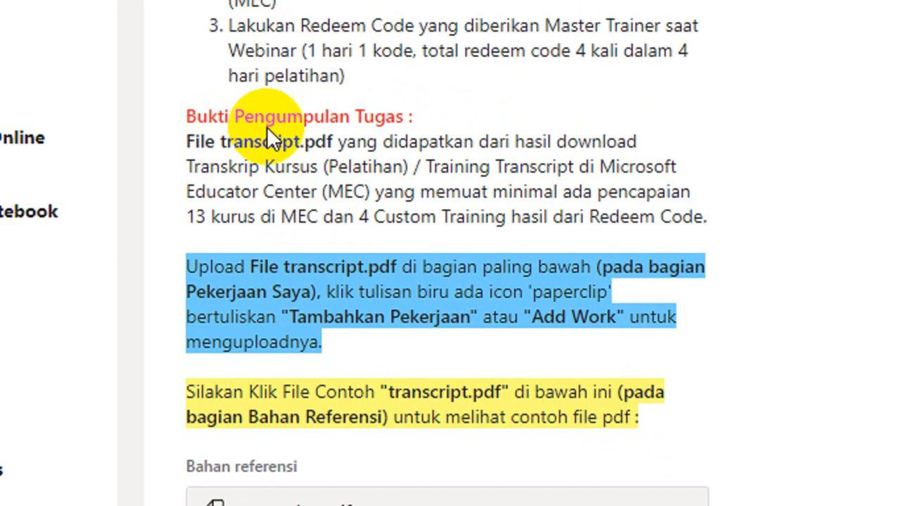
{"action": "scroll", "coordinate": [365, 106], "scroll_direction": "up", "scroll_amount": 1}
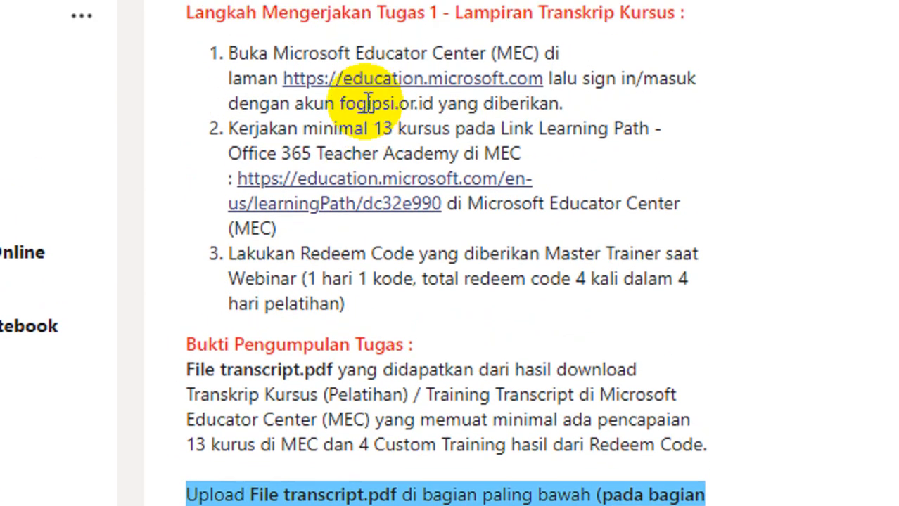
{"action": "triple_click", "coordinate": [402, 394]}
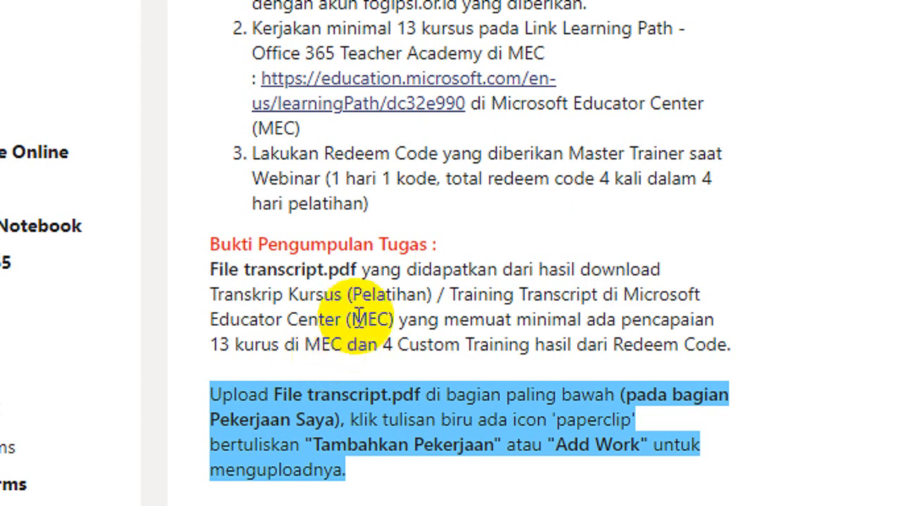
{"action": "scroll", "coordinate": [389, 139], "scroll_direction": "up", "scroll_amount": 1}
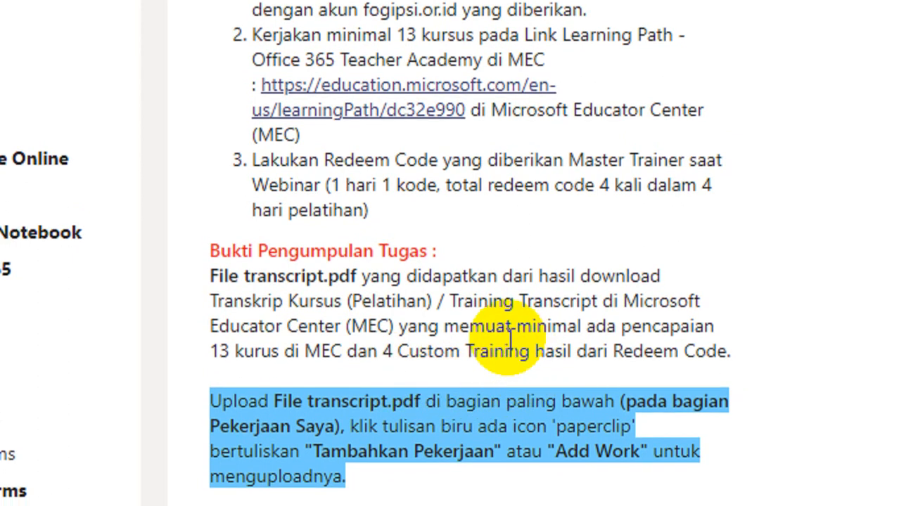
{"action": "scroll", "coordinate": [386, 353], "scroll_direction": "down", "scroll_amount": 1}
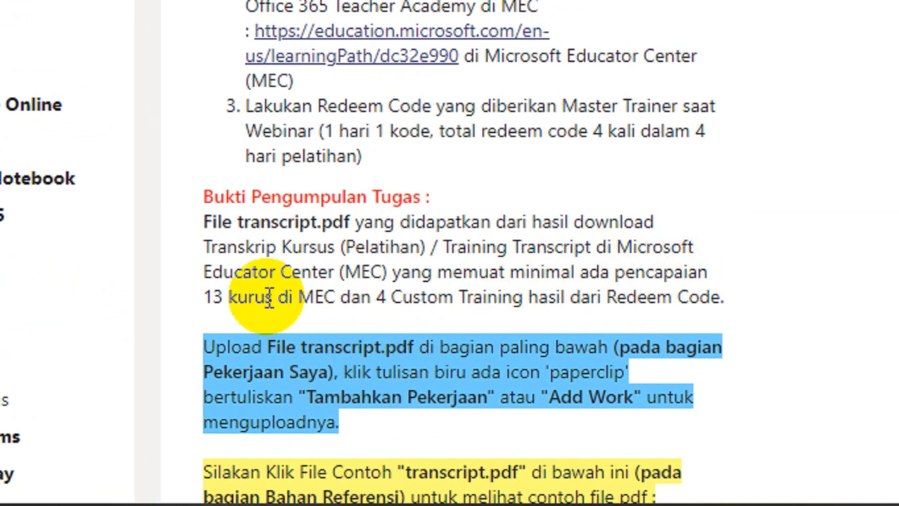
{"action": "scroll", "coordinate": [272, 295], "scroll_direction": "down", "scroll_amount": 3}
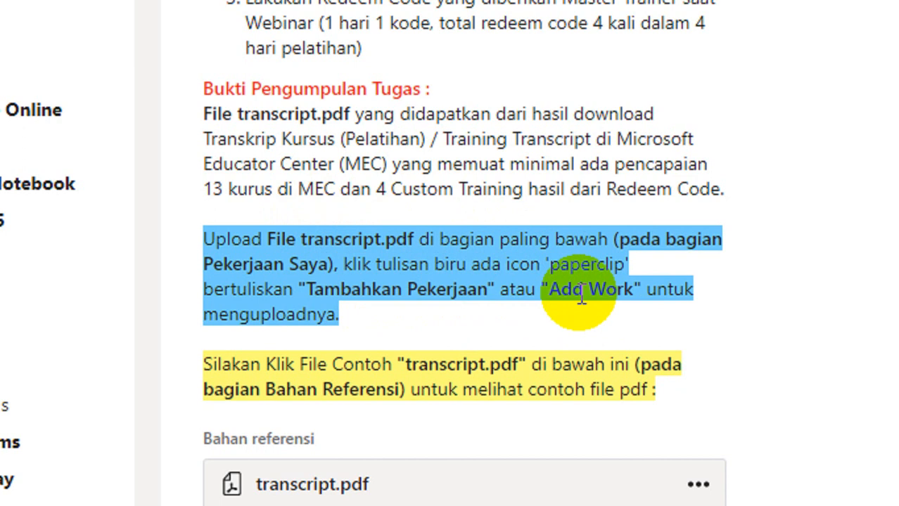
- Open the sample transcript.pdf from the assignment's reference materials and review its course and Custom Training entries
{"action": "scroll", "coordinate": [580, 295], "scroll_direction": "down", "scroll_amount": 2}
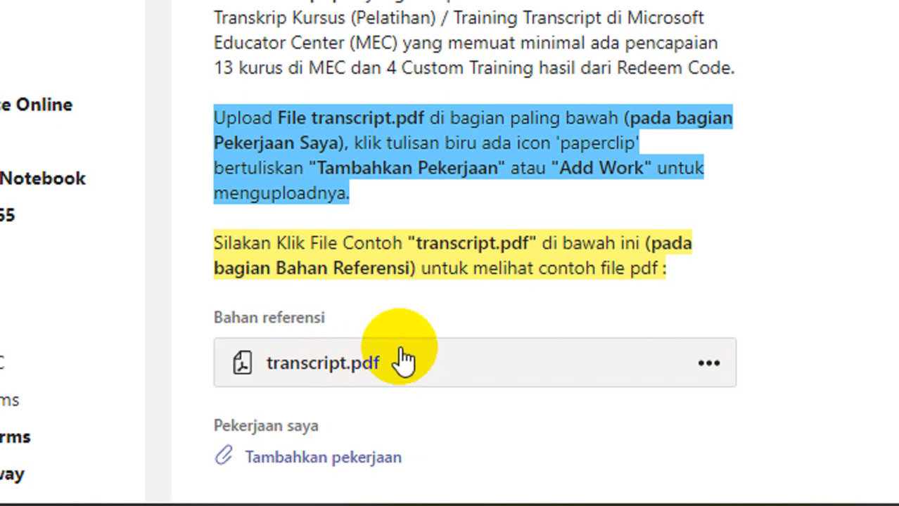
{"action": "left_click", "coordinate": [348, 370]}
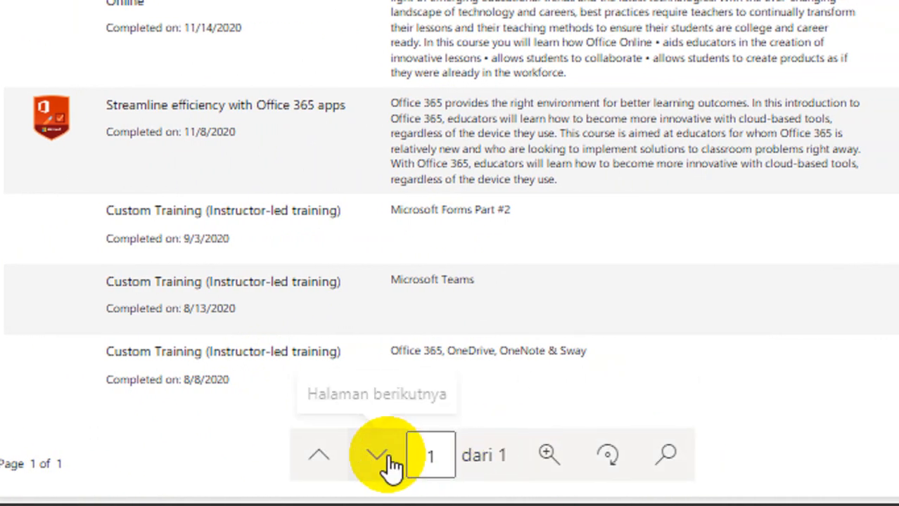
{"action": "scroll", "coordinate": [457, 141], "scroll_direction": "up", "scroll_amount": 5}
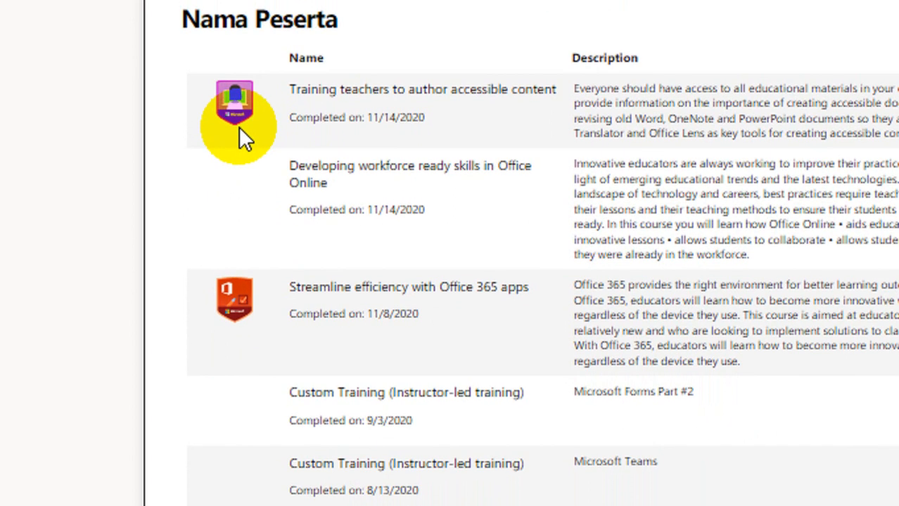
{"action": "scroll", "coordinate": [238, 127], "scroll_direction": "up", "scroll_amount": 1}
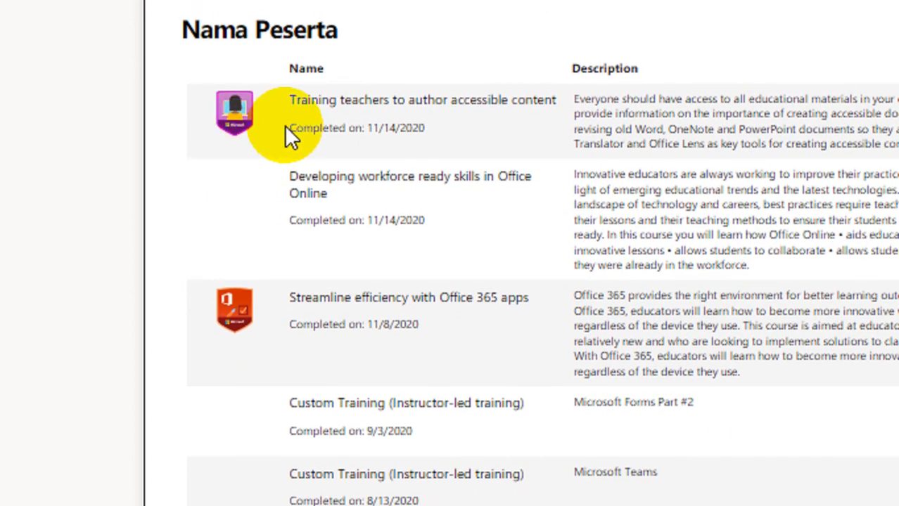
{"action": "scroll", "coordinate": [281, 127], "scroll_direction": "up", "scroll_amount": 2}
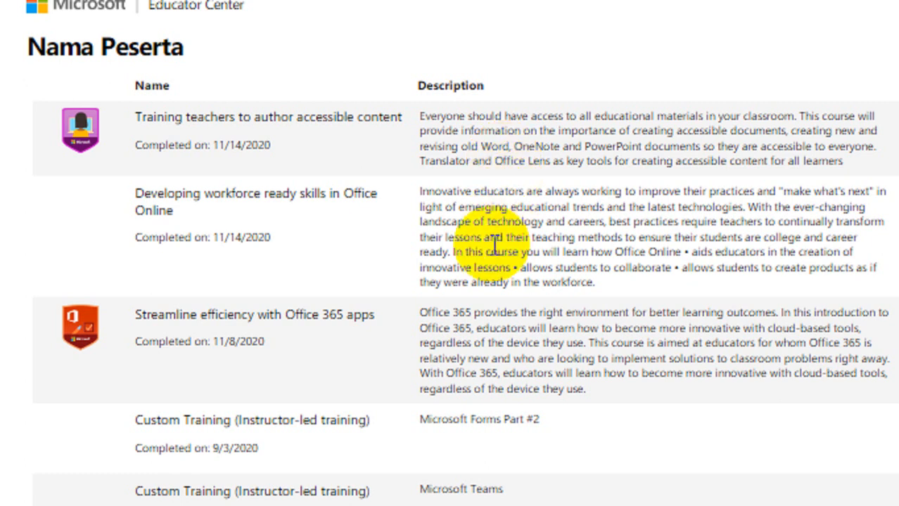
{"action": "scroll", "coordinate": [461, 394], "scroll_direction": "down", "scroll_amount": 3}
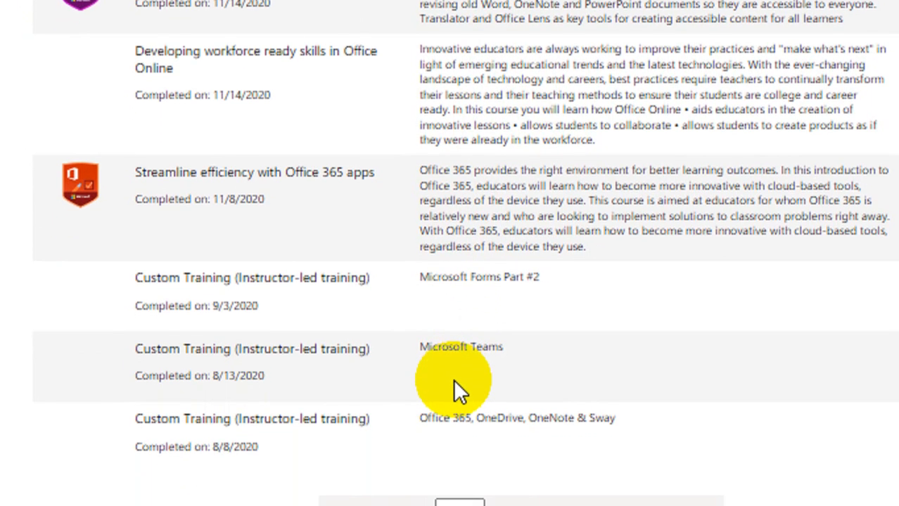
{"action": "scroll", "coordinate": [451, 382], "scroll_direction": "down", "scroll_amount": 1}
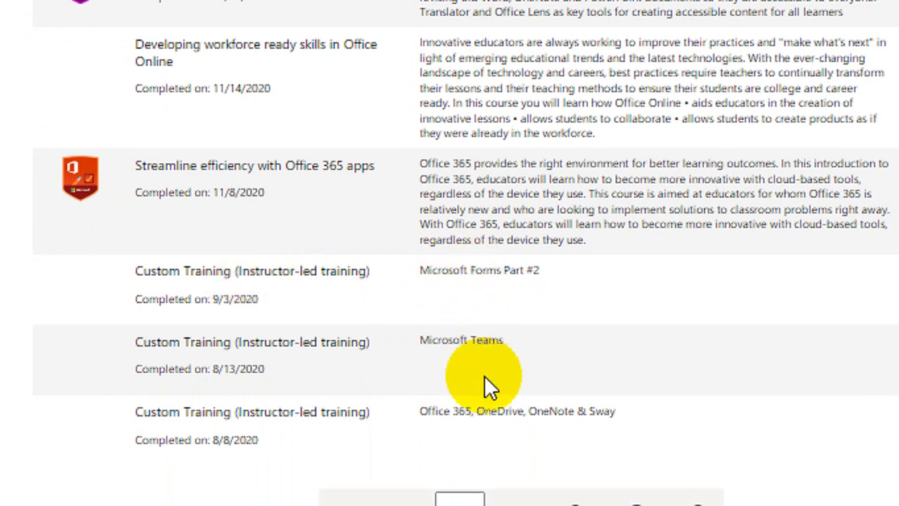
{"action": "scroll", "coordinate": [485, 382], "scroll_direction": "down", "scroll_amount": 2}
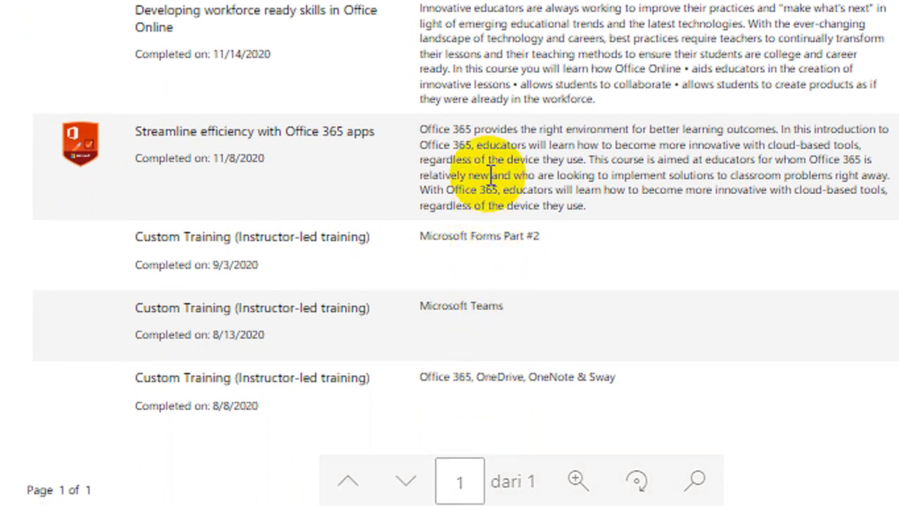
- Compare the Microsoft Educator Center courses with the Custom Training entries in the sample transcript, including names, completion dates and durations
{"action": "scroll", "coordinate": [488, 162], "scroll_direction": "up", "scroll_amount": 2}
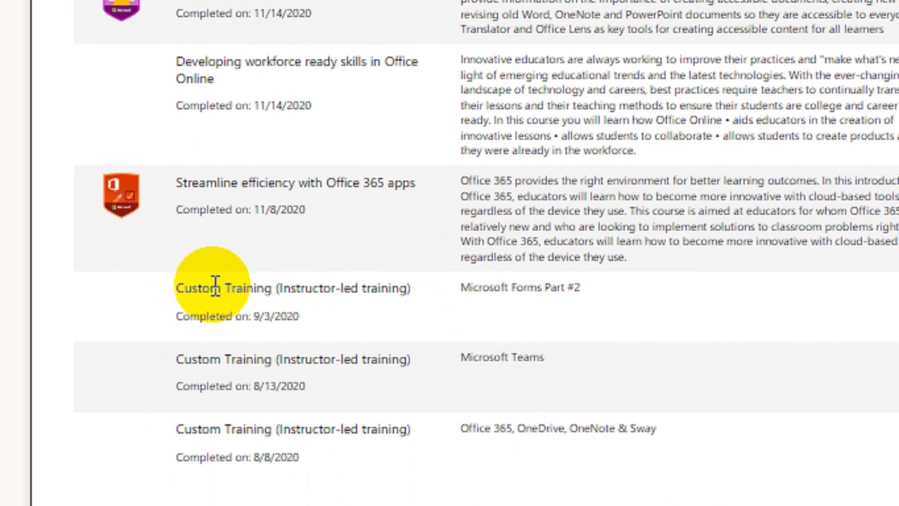
{"action": "scroll", "coordinate": [226, 96], "scroll_direction": "up", "scroll_amount": 2}
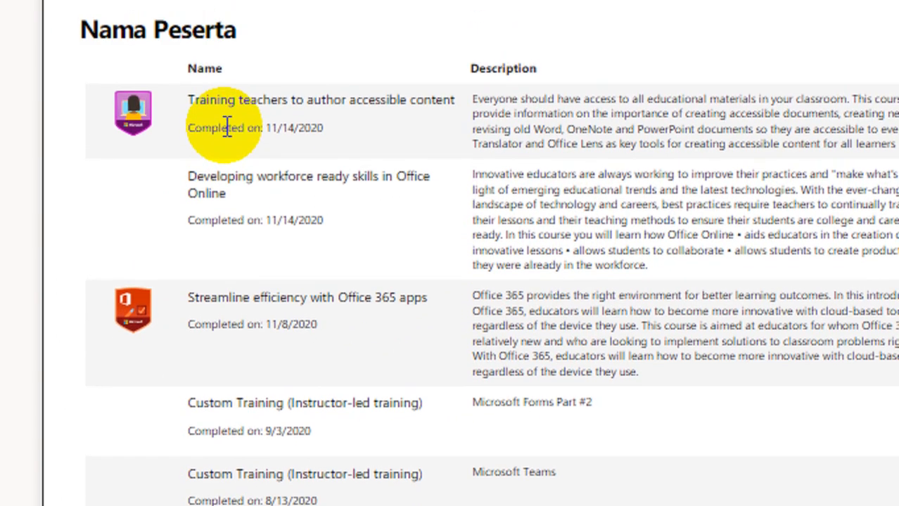
{"action": "scroll", "coordinate": [235, 366], "scroll_direction": "down", "scroll_amount": 2}
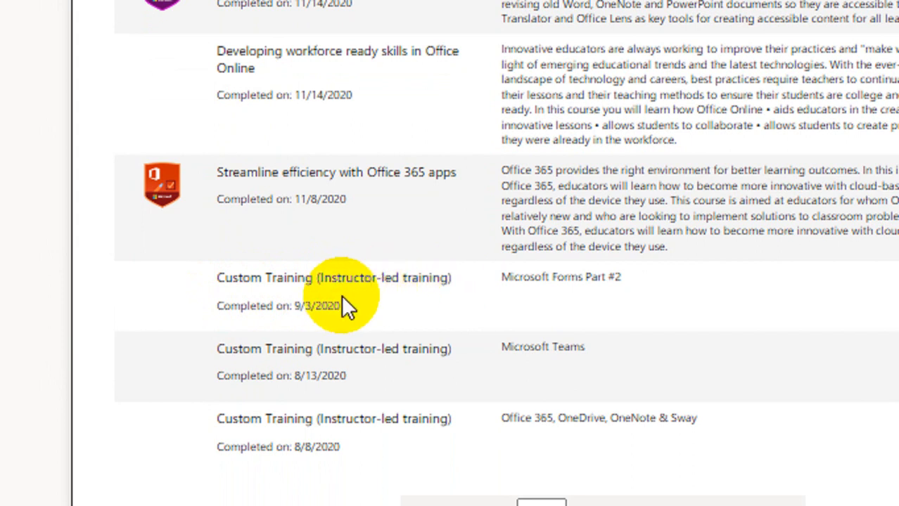
{"action": "scroll", "coordinate": [310, 130], "scroll_direction": "up", "scroll_amount": 3}
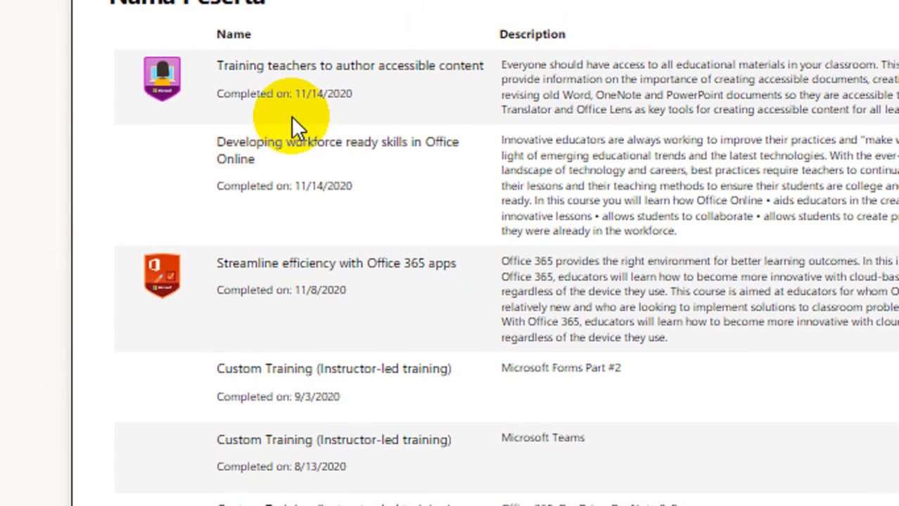
{"action": "scroll", "coordinate": [240, 133], "scroll_direction": "up", "scroll_amount": 1}
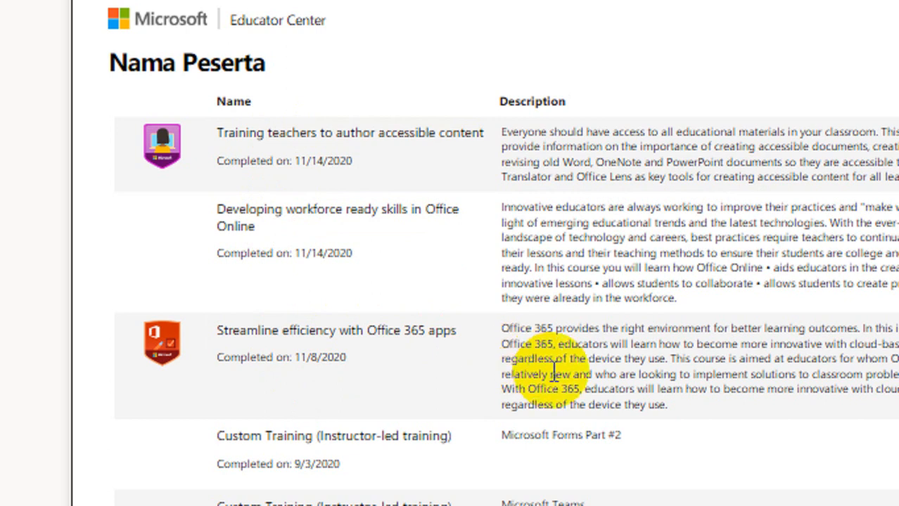
{"action": "scroll", "coordinate": [633, 381], "scroll_direction": "down", "scroll_amount": 1}
{"action": "scroll", "coordinate": [609, 168], "scroll_direction": "up", "scroll_amount": 1}
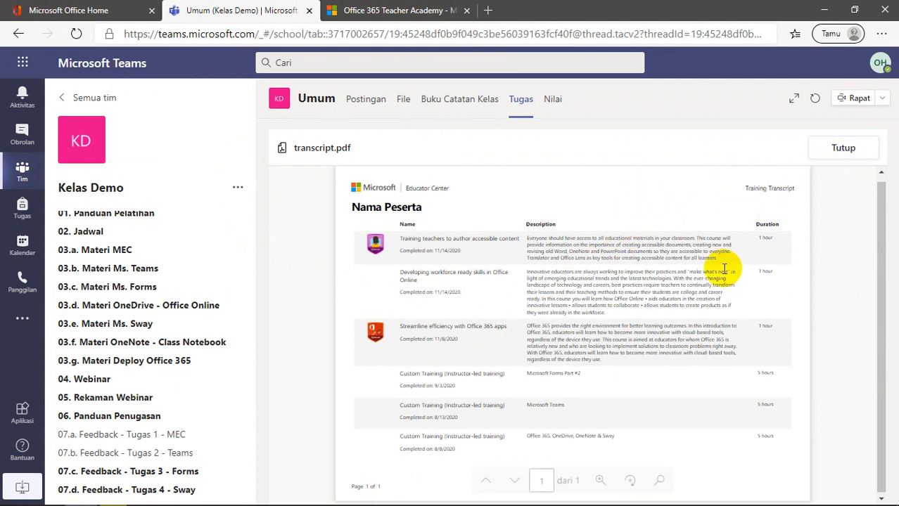
{"action": "scroll", "coordinate": [717, 277], "scroll_direction": "up", "scroll_amount": 1}
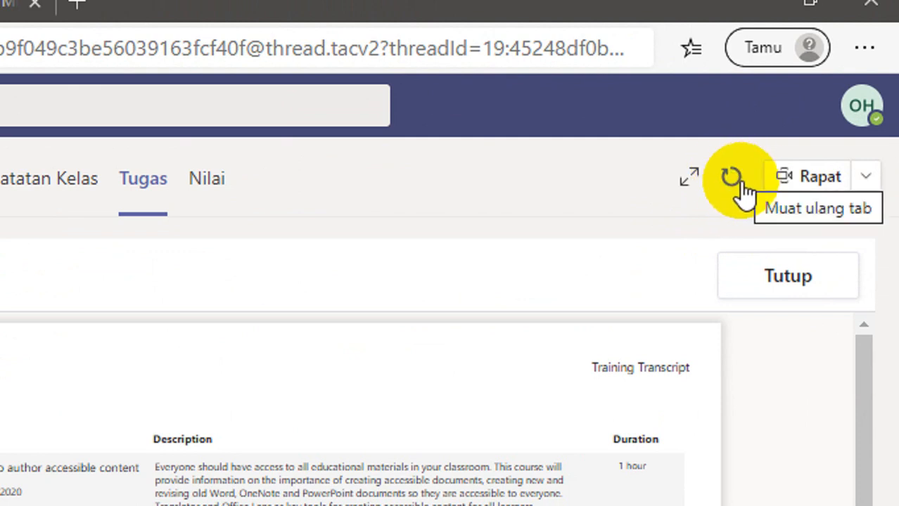
- Reload the Tugas page to leave the sample transcript preview
{"action": "left_click", "coordinate": [731, 184]}
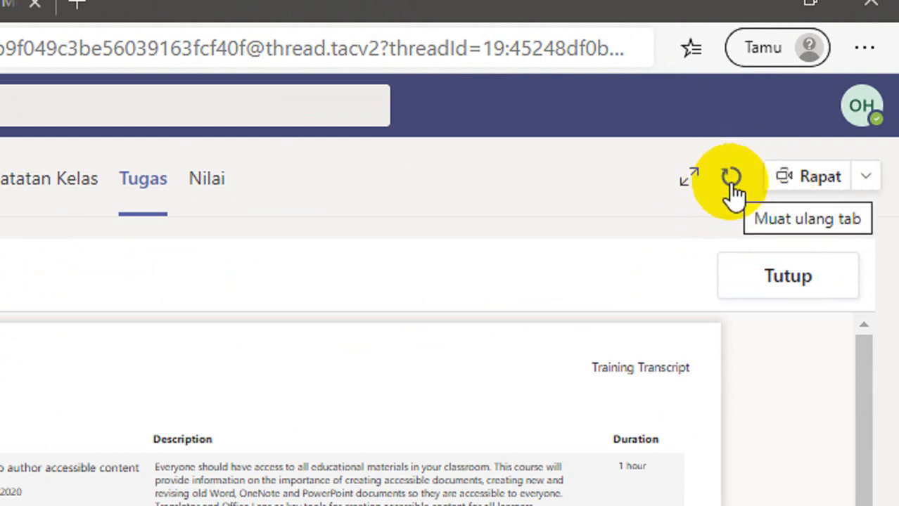
{"action": "left_click", "coordinate": [735, 191]}
{"action": "left_click", "coordinate": [731, 185]}
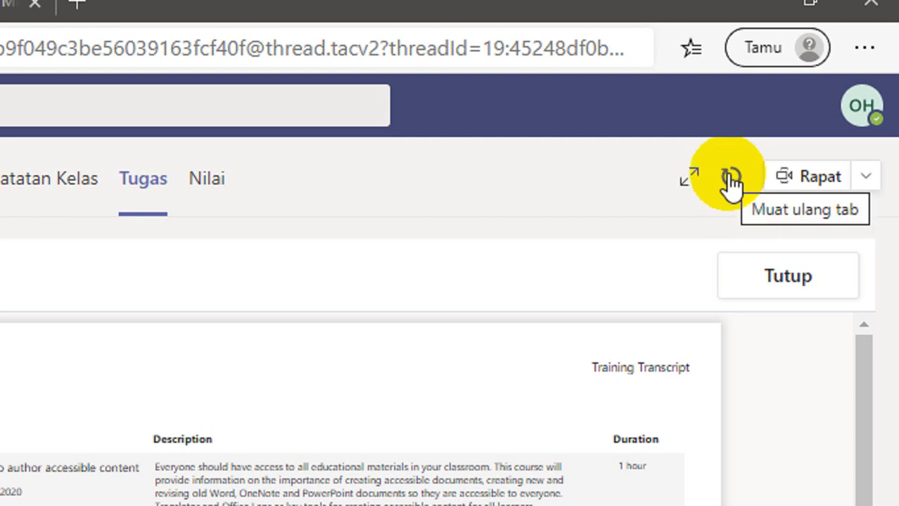
{"action": "left_click", "coordinate": [732, 180]}
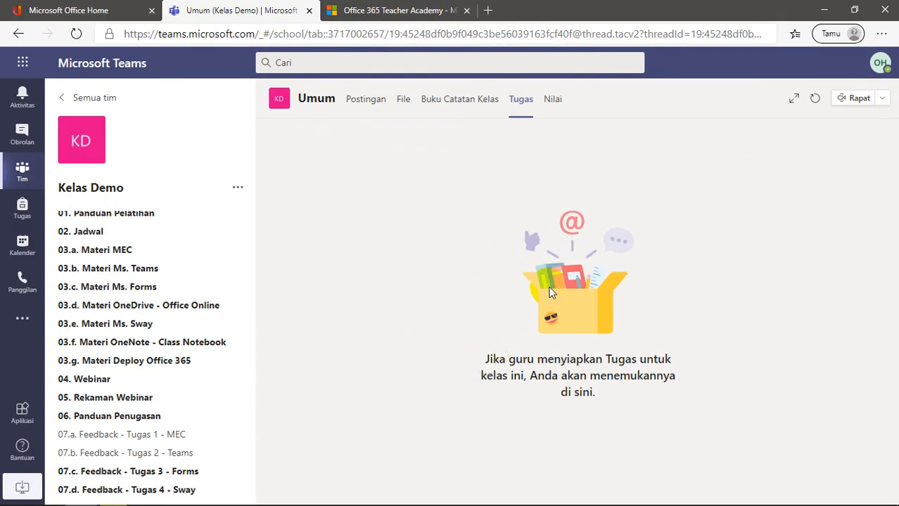
- Reopen the Kelas Demo team from the list of all teams and open Tugas 1 - MEC through its 07.a feedback channel
{"action": "left_click", "coordinate": [103, 100]}
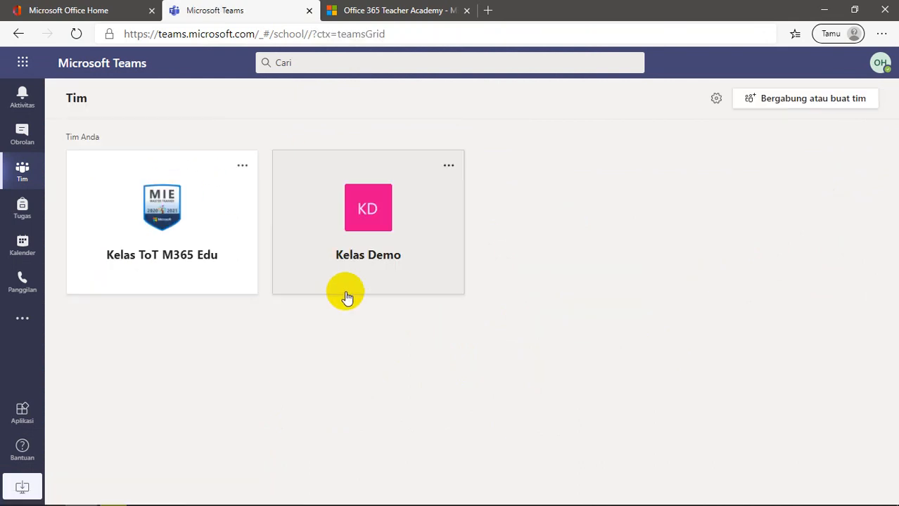
{"action": "left_click", "coordinate": [347, 222]}
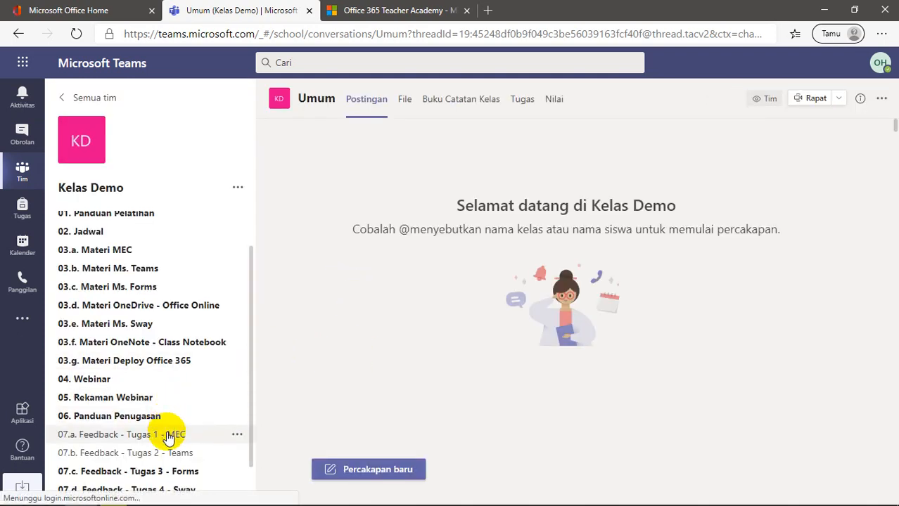
{"action": "left_click", "coordinate": [169, 436]}
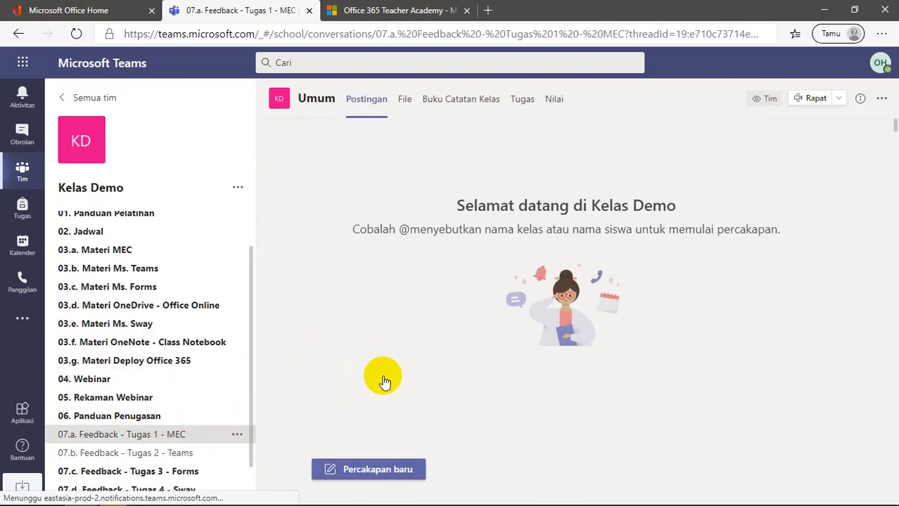
{"action": "left_click", "coordinate": [358, 386]}
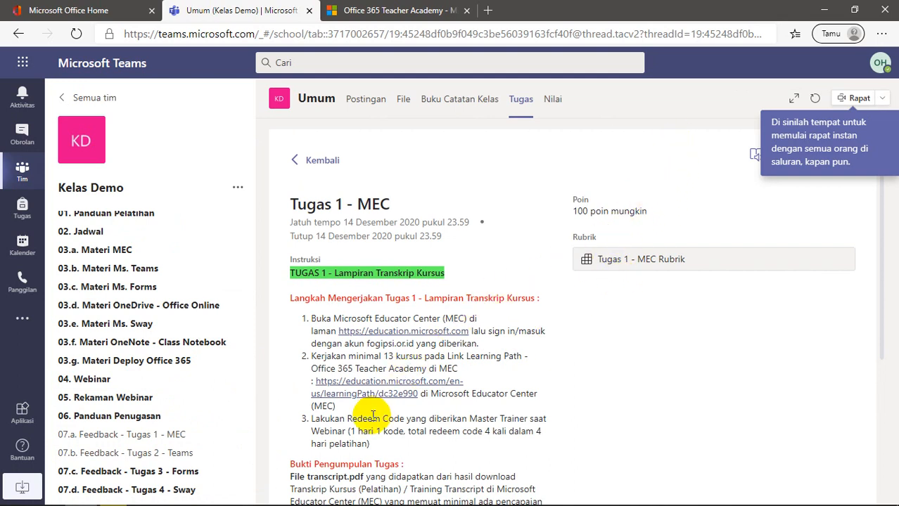
- Start adding work to the Tugas 1 - MEC assignment as a file upload from this device
{"action": "scroll", "coordinate": [373, 414], "scroll_direction": "down", "scroll_amount": 4}
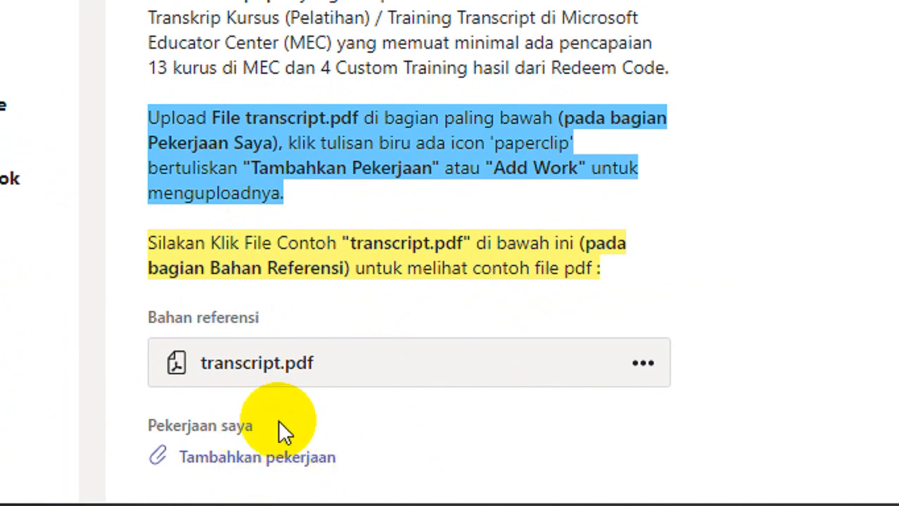
{"action": "left_click", "coordinate": [256, 461]}
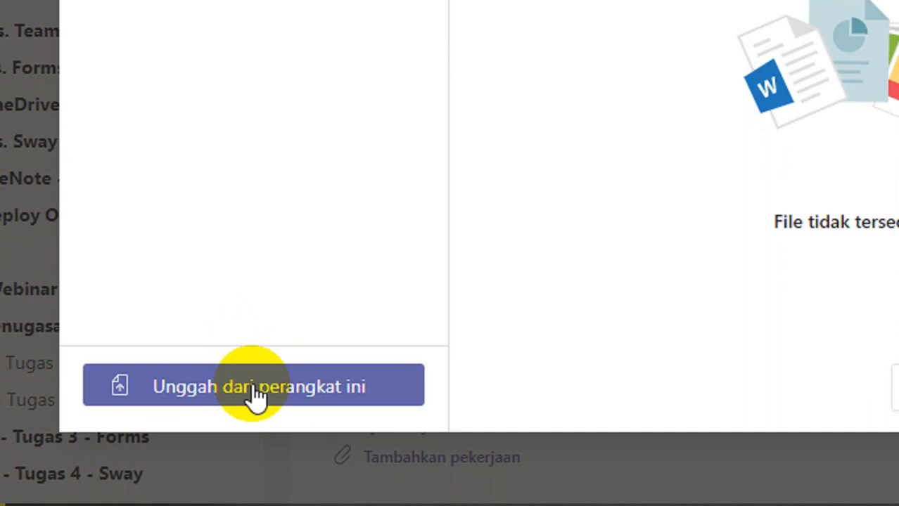
{"action": "left_click", "coordinate": [252, 385]}
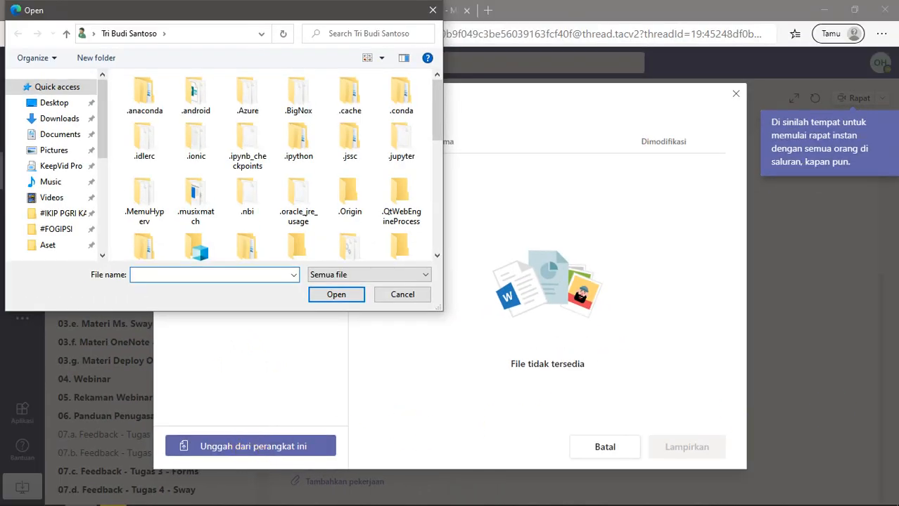
{"action": "left_click", "coordinate": [312, 331]}
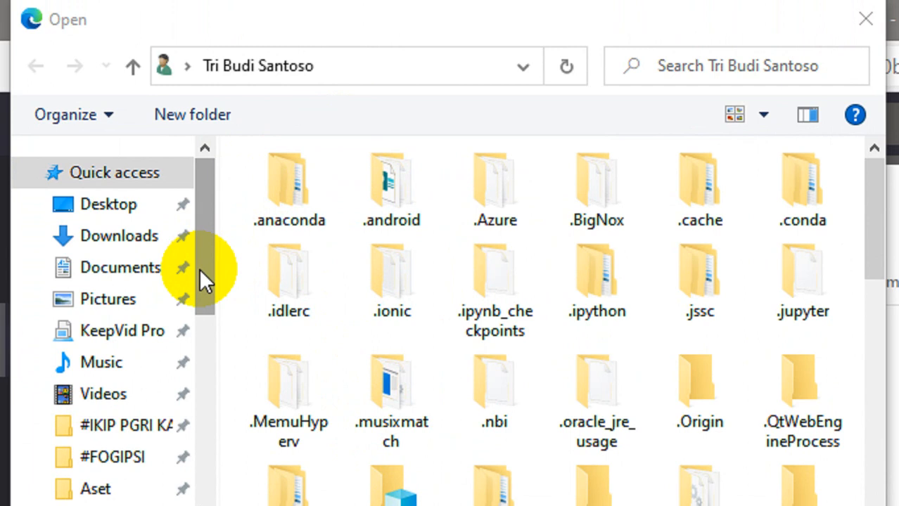
- Browse to the Aset folder inside #FOGIPSI and select the transcript PDF
{"action": "left_click", "coordinate": [102, 236]}
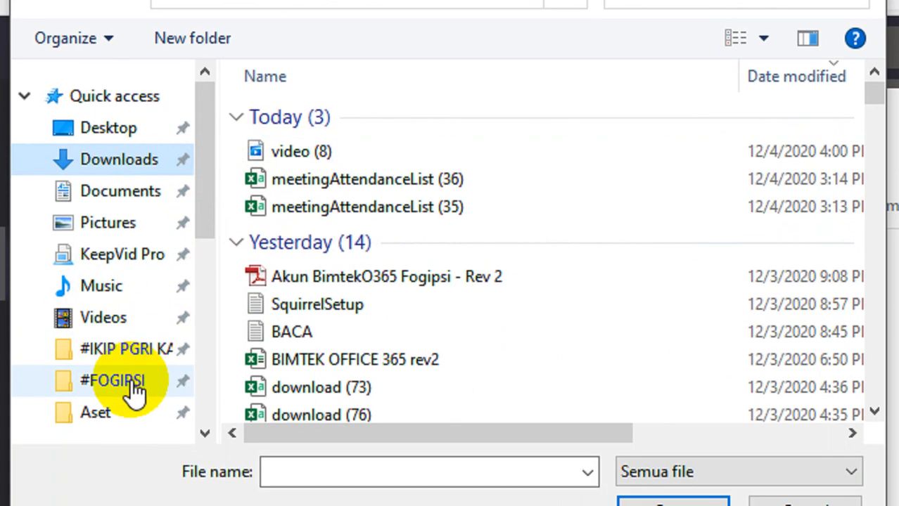
{"action": "left_click", "coordinate": [131, 382]}
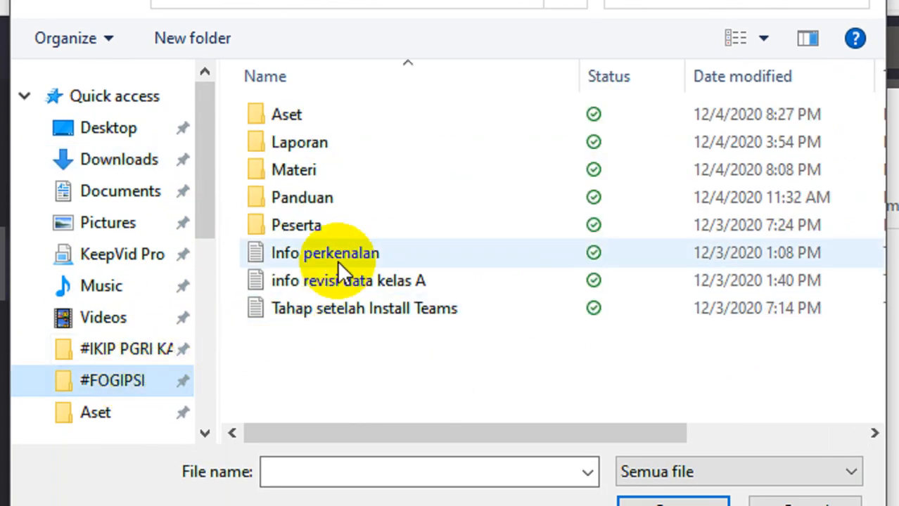
{"action": "double_click", "coordinate": [288, 117]}
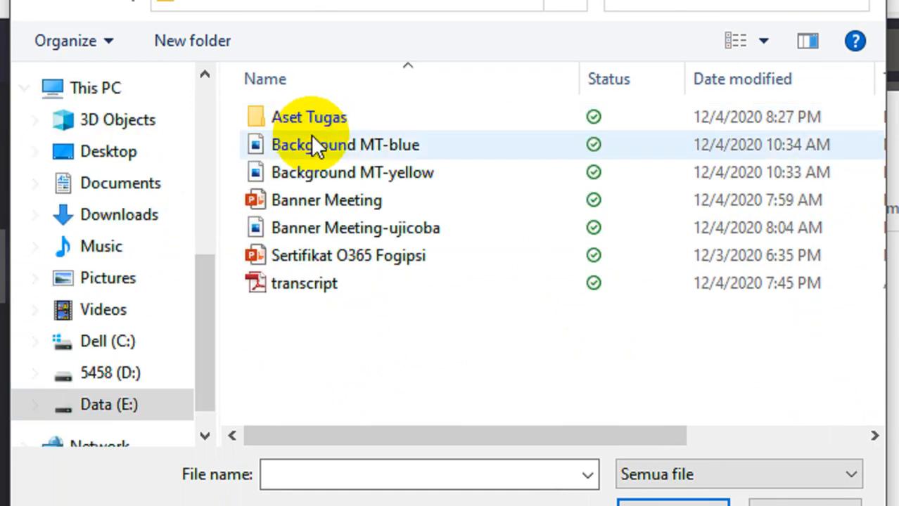
{"action": "left_click", "coordinate": [311, 127]}
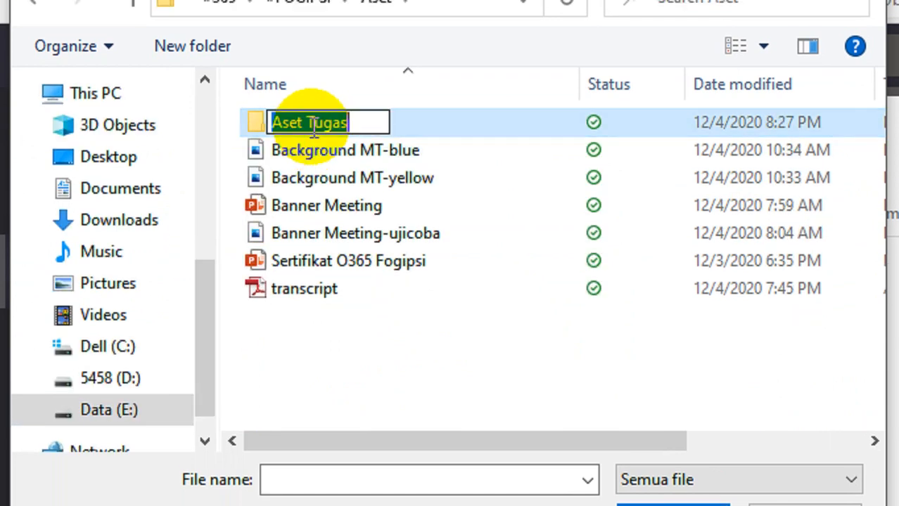
{"action": "left_click", "coordinate": [369, 283]}
{"action": "left_click", "coordinate": [368, 285]}
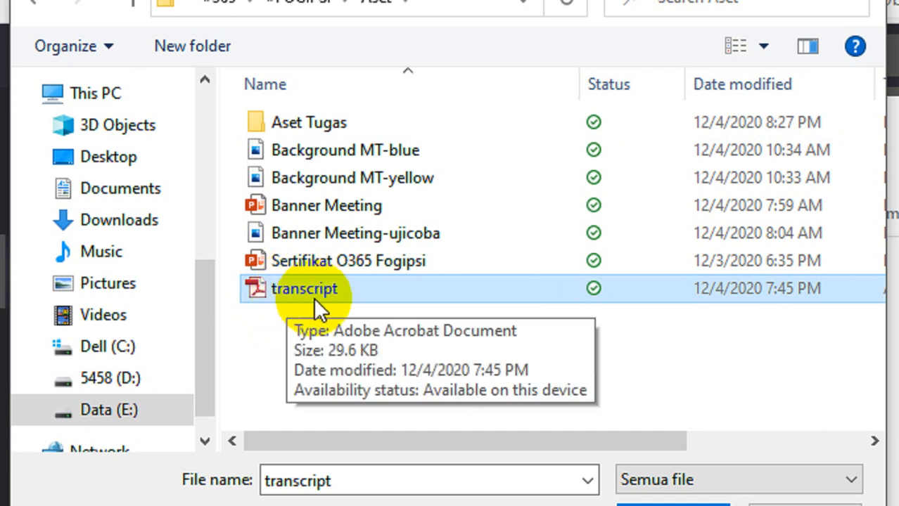
- Check the Downloads folder, return to the Aset folder and attach transcript.pdf to the assignment under Pekerjaan saya
{"action": "left_click", "coordinate": [126, 222]}
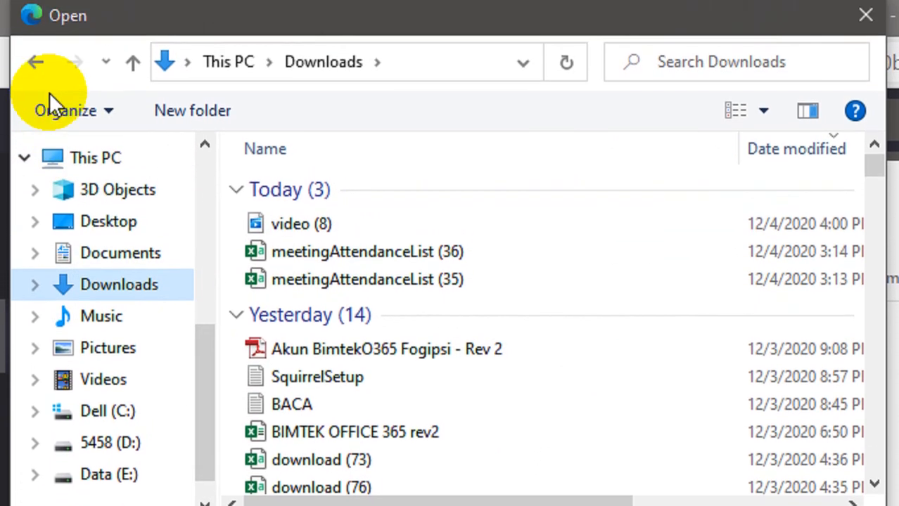
{"action": "left_click", "coordinate": [35, 31]}
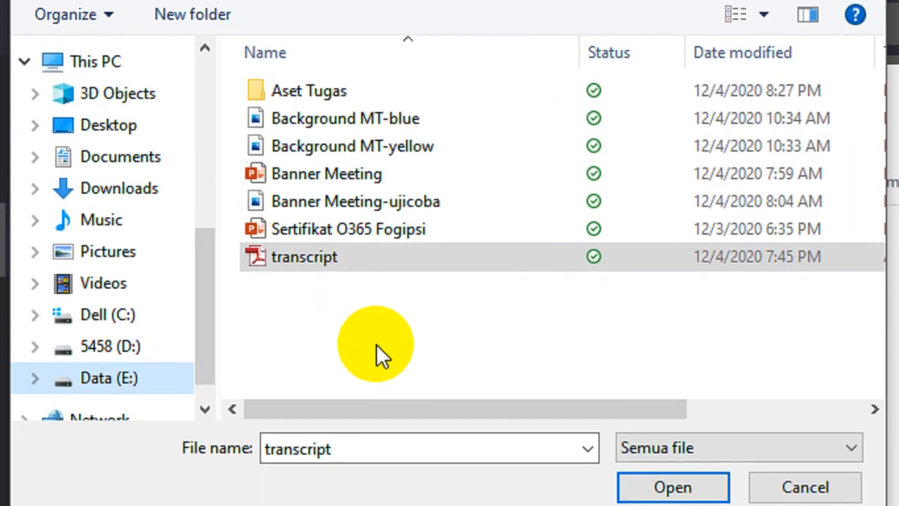
{"action": "left_click", "coordinate": [293, 254]}
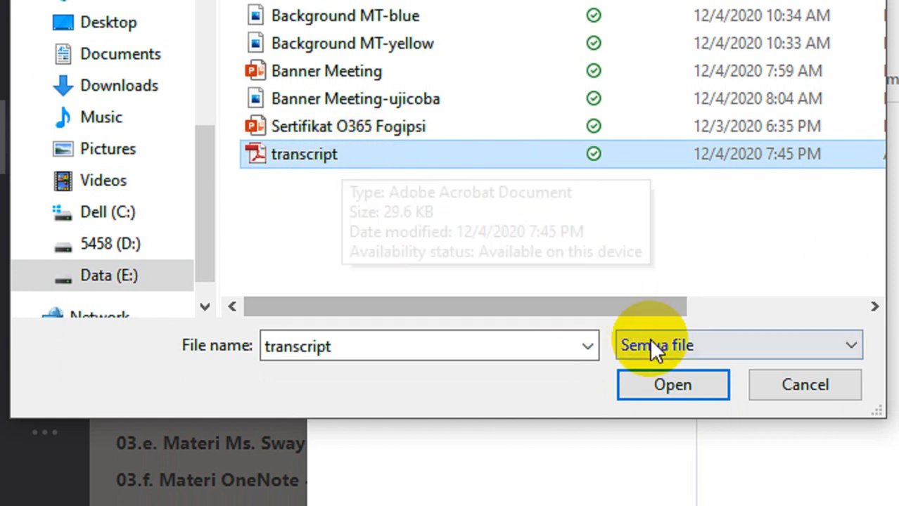
{"action": "left_click", "coordinate": [655, 379]}
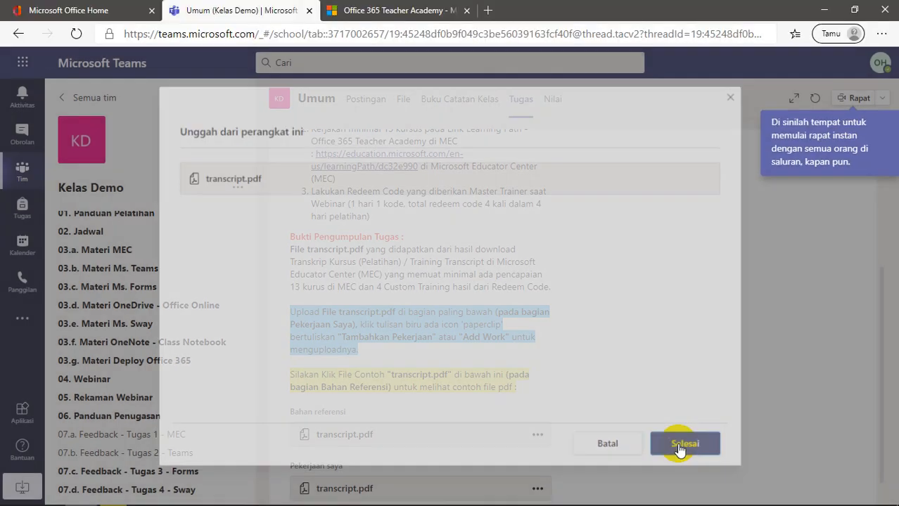
{"action": "left_click", "coordinate": [462, 392]}
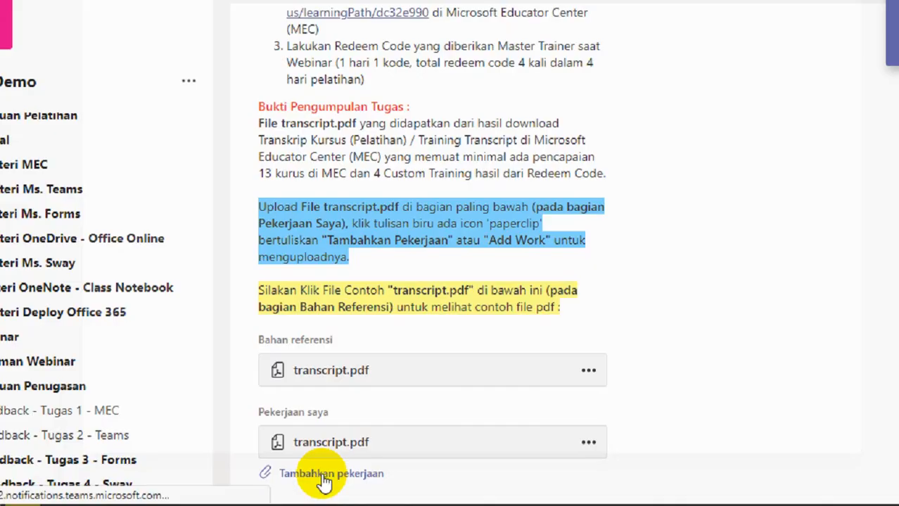
{"action": "left_click", "coordinate": [295, 459]}
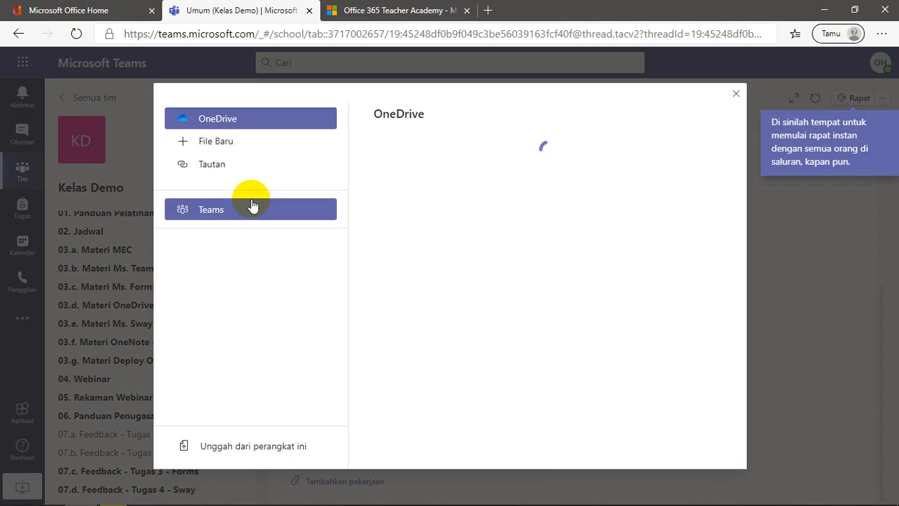
{"action": "left_click", "coordinate": [261, 442]}
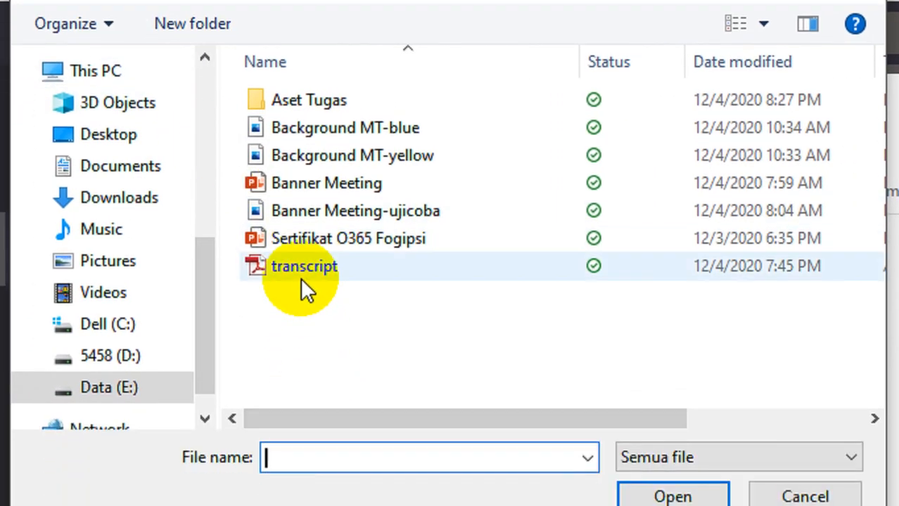
{"action": "left_click", "coordinate": [300, 277]}
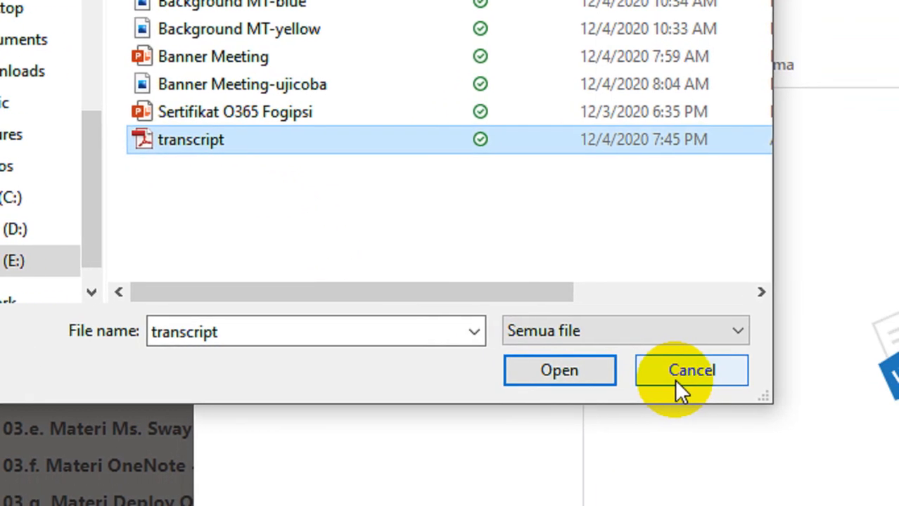
{"action": "left_click", "coordinate": [563, 373]}
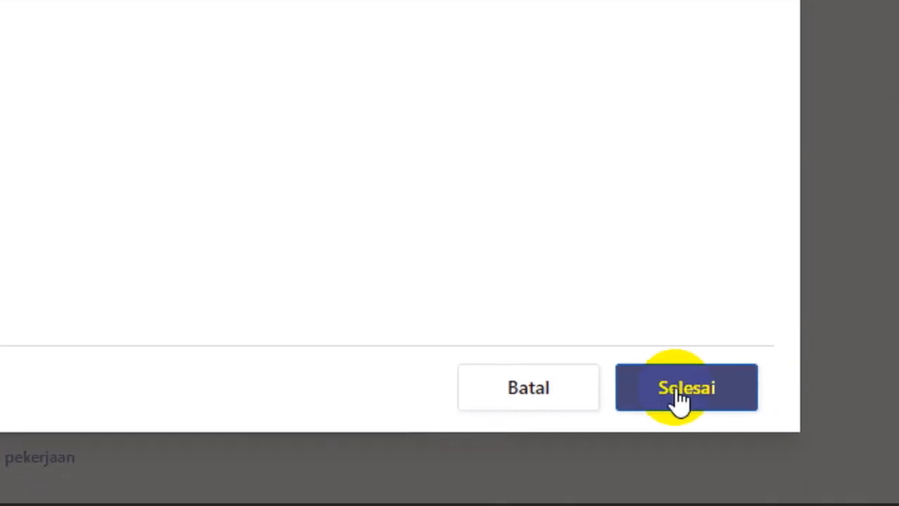
{"action": "left_click", "coordinate": [520, 391]}
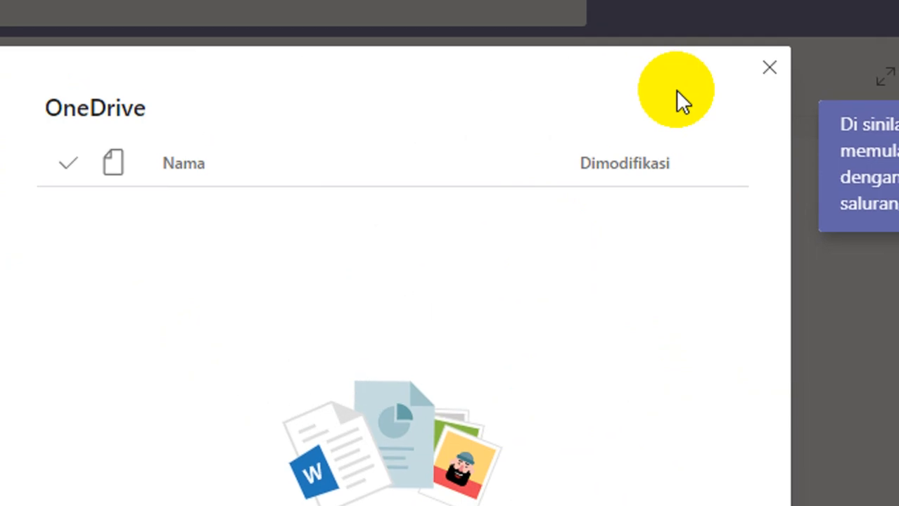
{"action": "left_click", "coordinate": [769, 68]}
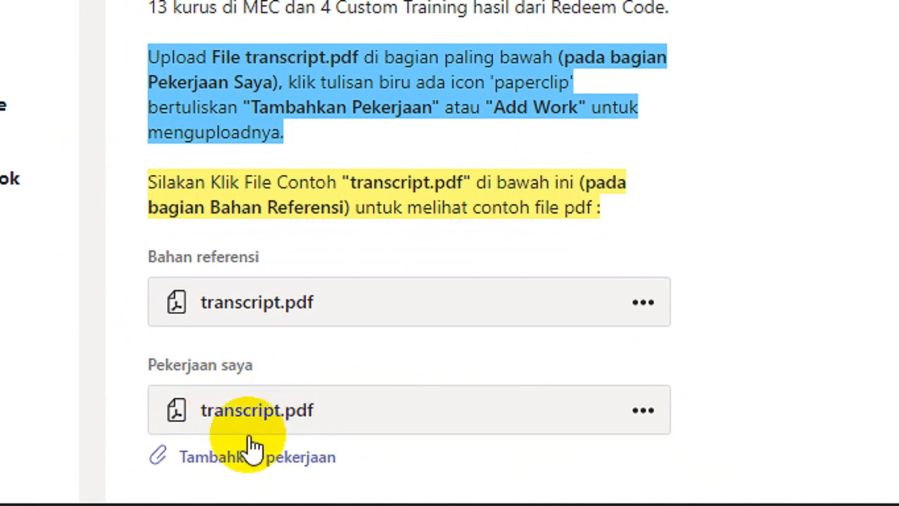
- Delete the attached transcript.pdf from Pekerjaan saya and upload the transcript PDF again from the Aset folder on this device
{"action": "left_click", "coordinate": [641, 415]}
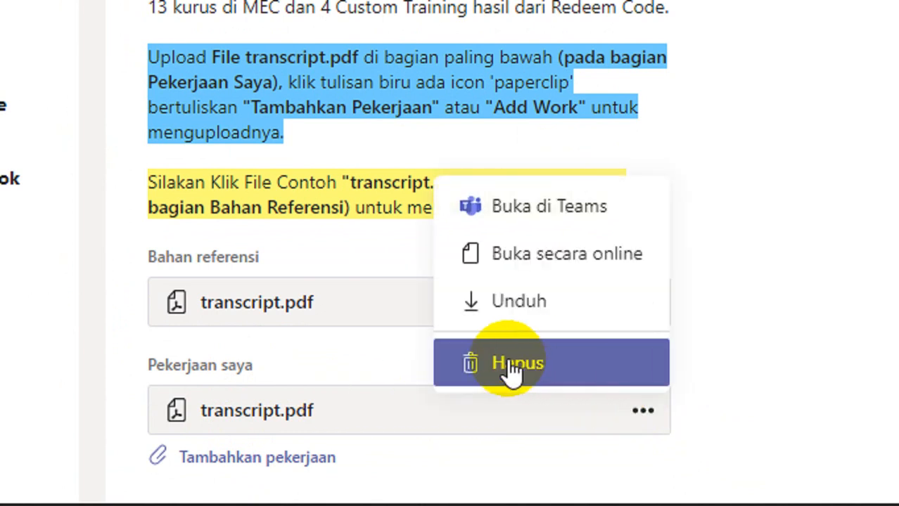
{"action": "left_click", "coordinate": [543, 367]}
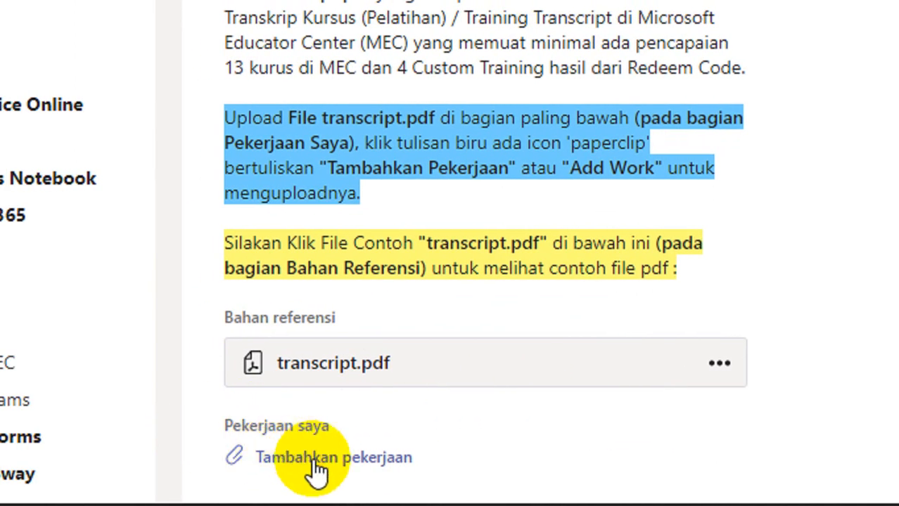
{"action": "left_click", "coordinate": [316, 464]}
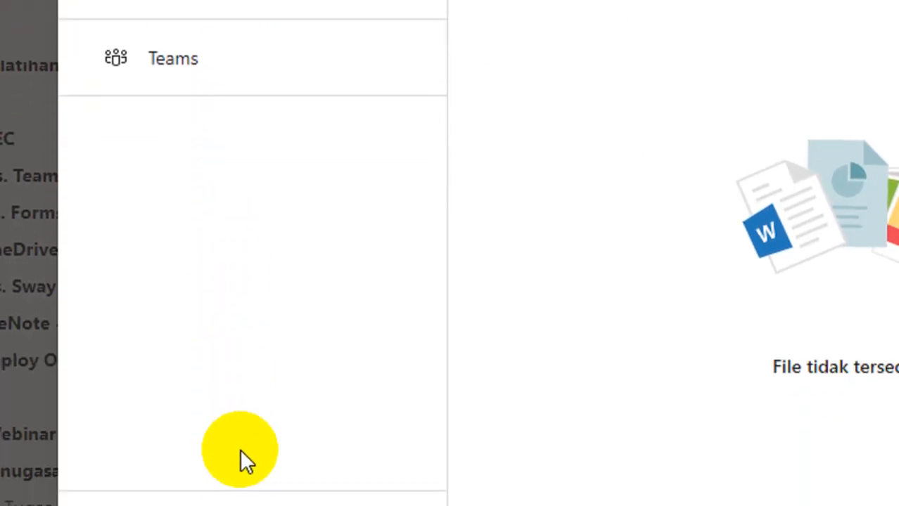
{"action": "left_click", "coordinate": [254, 385]}
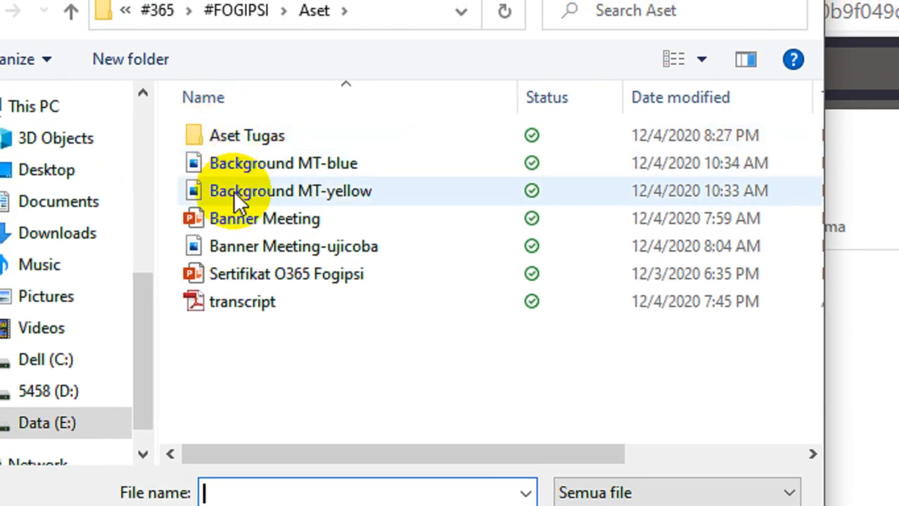
{"action": "left_click", "coordinate": [239, 300]}
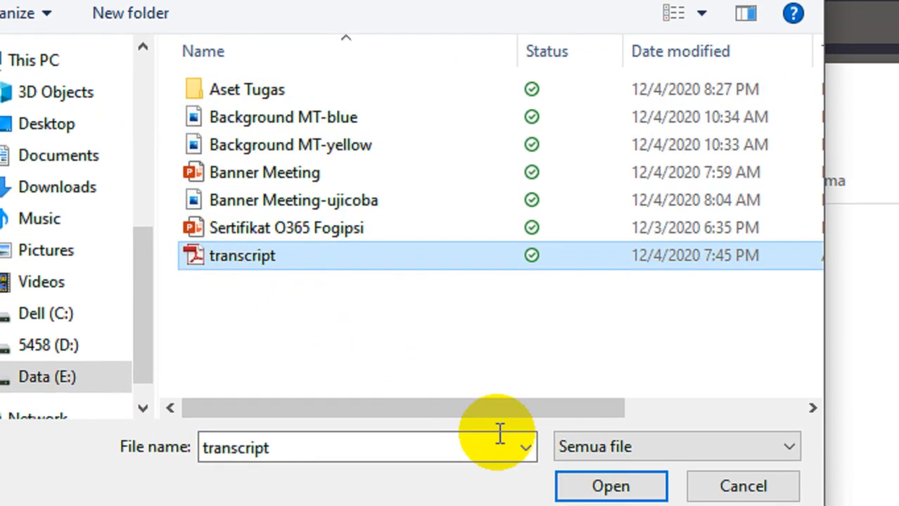
{"action": "left_click", "coordinate": [611, 486]}
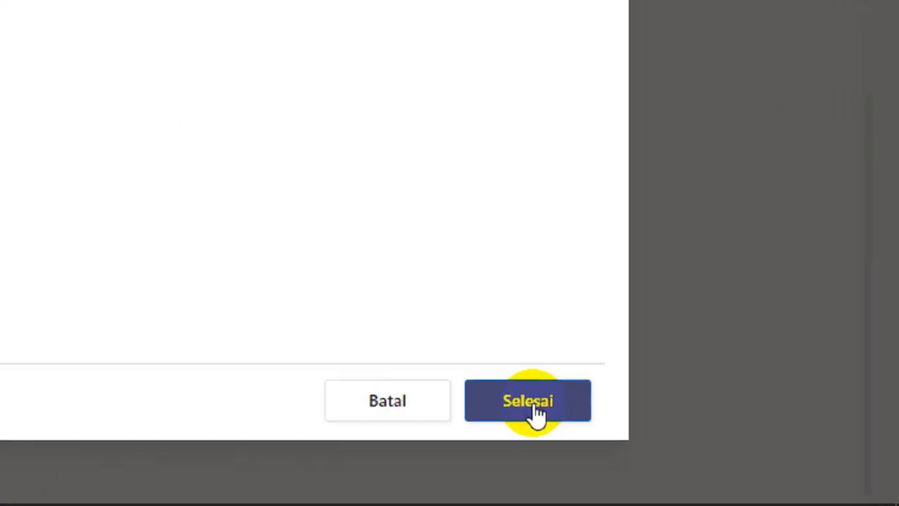
{"action": "left_click", "coordinate": [533, 411]}
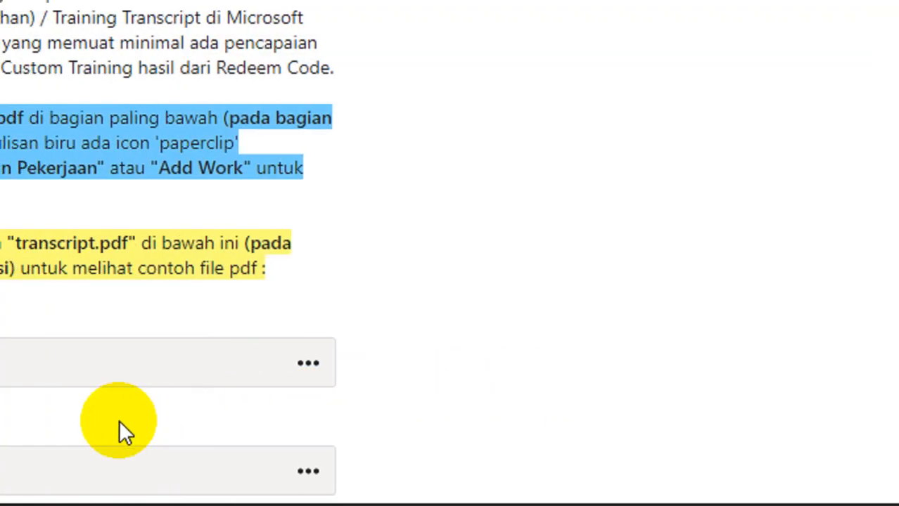
{"action": "scroll", "coordinate": [230, 477], "scroll_direction": "down", "scroll_amount": 1}
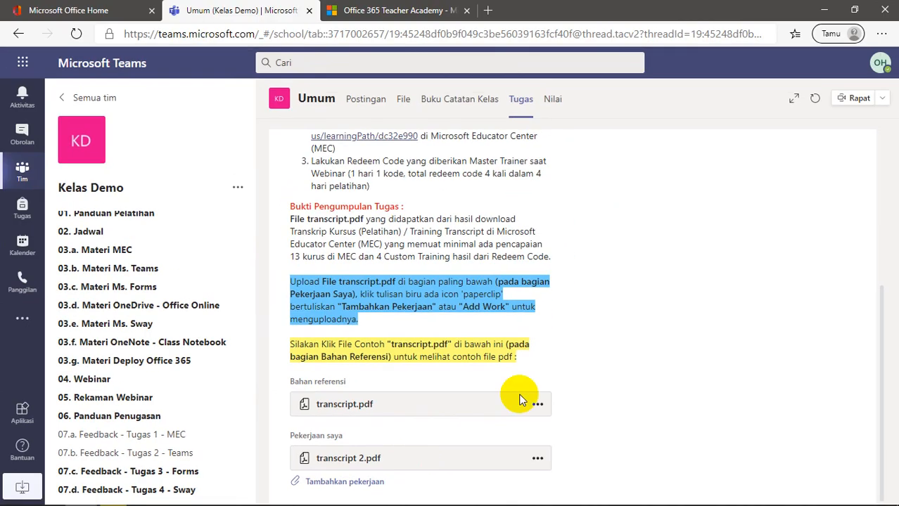
- Review the Tugas 1 - MEC instructions and the file attached under Pekerjaan saya before submission
{"action": "scroll", "coordinate": [566, 374], "scroll_direction": "up", "scroll_amount": 5}
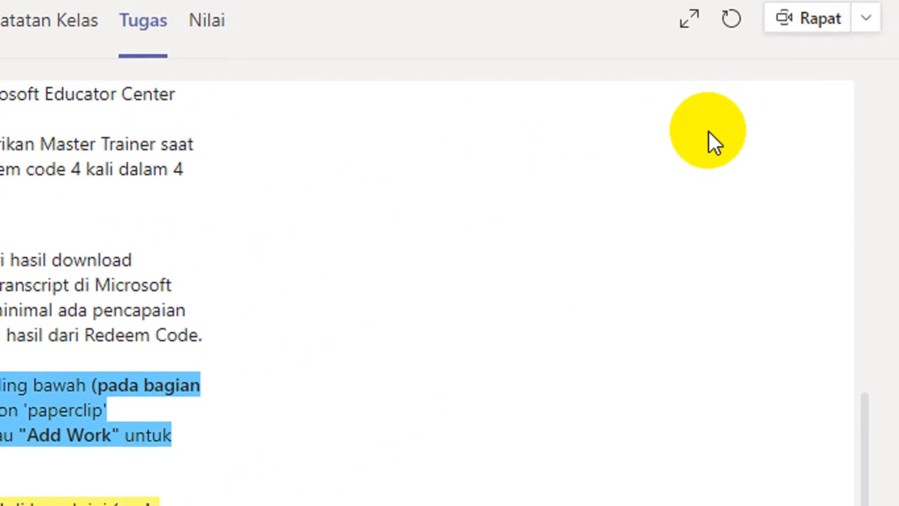
{"action": "scroll", "coordinate": [708, 131], "scroll_direction": "up", "scroll_amount": 10}
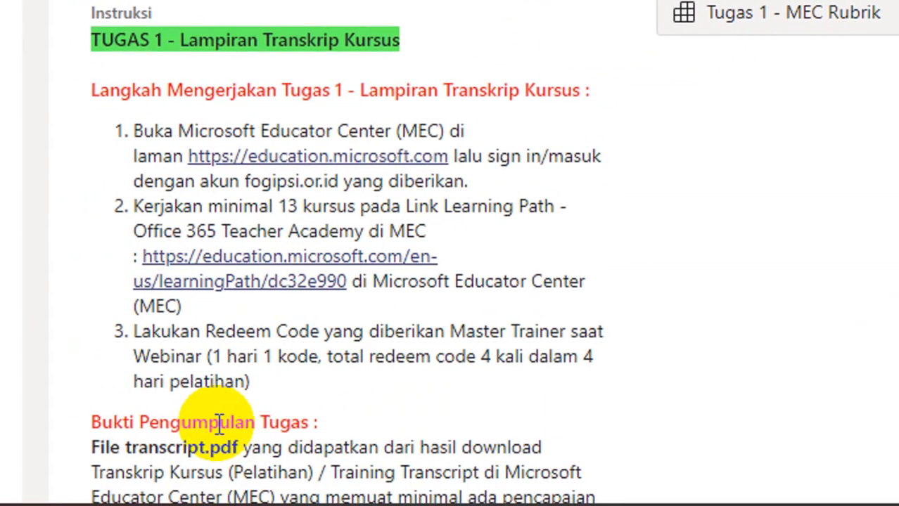
{"action": "scroll", "coordinate": [220, 424], "scroll_direction": "down", "scroll_amount": 5}
{"action": "scroll", "coordinate": [220, 424], "scroll_direction": "up", "scroll_amount": 1}
{"action": "scroll", "coordinate": [218, 438], "scroll_direction": "down", "scroll_amount": 1}
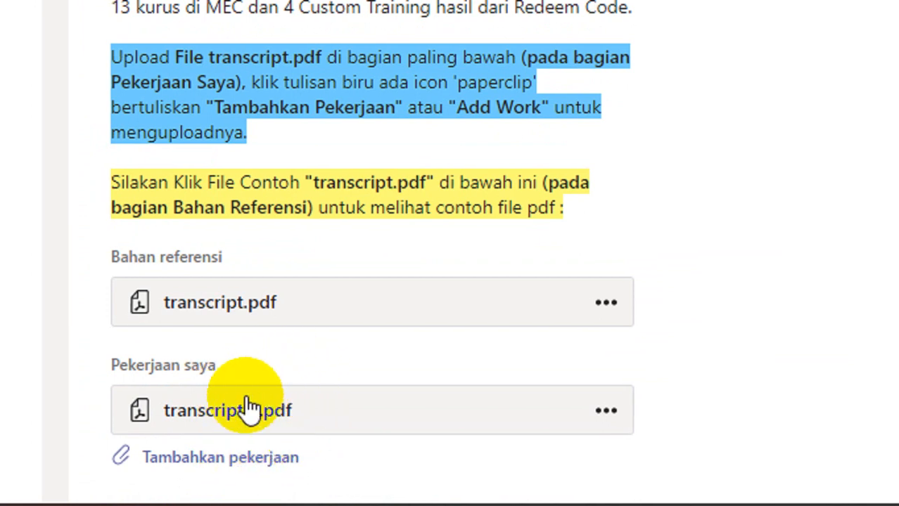
{"action": "scroll", "coordinate": [728, 115], "scroll_direction": "up", "scroll_amount": 10}
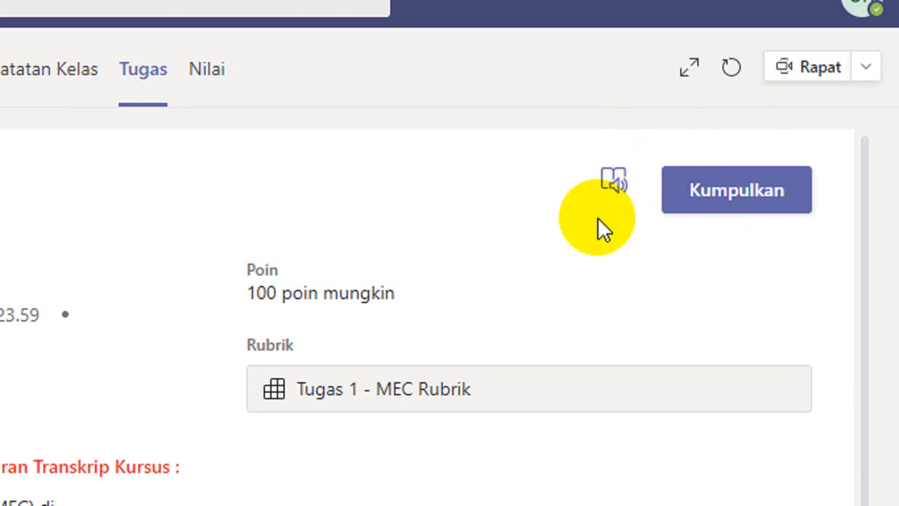
{"action": "scroll", "coordinate": [225, 383], "scroll_direction": "down", "scroll_amount": 8}
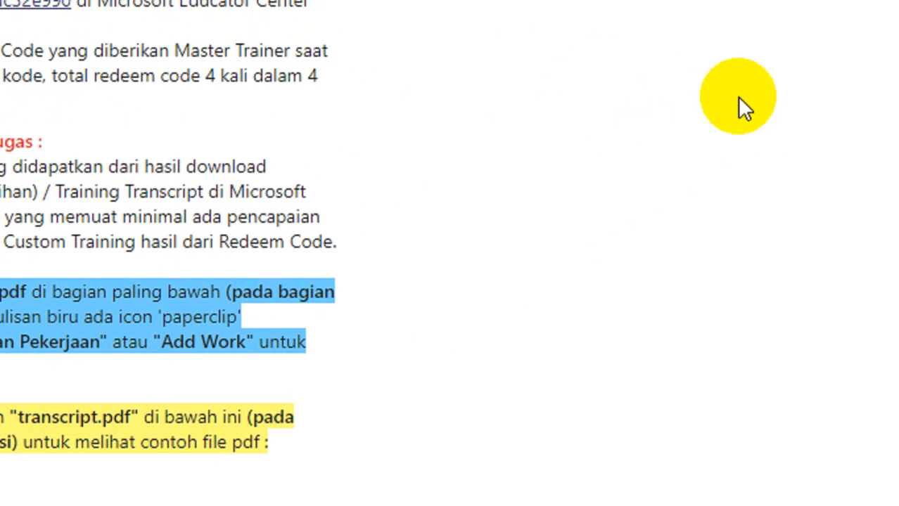
- Submit the Tugas 1 - MEC assignment with the attached transcript PDF
{"action": "scroll", "coordinate": [725, 81], "scroll_direction": "up", "scroll_amount": 5}
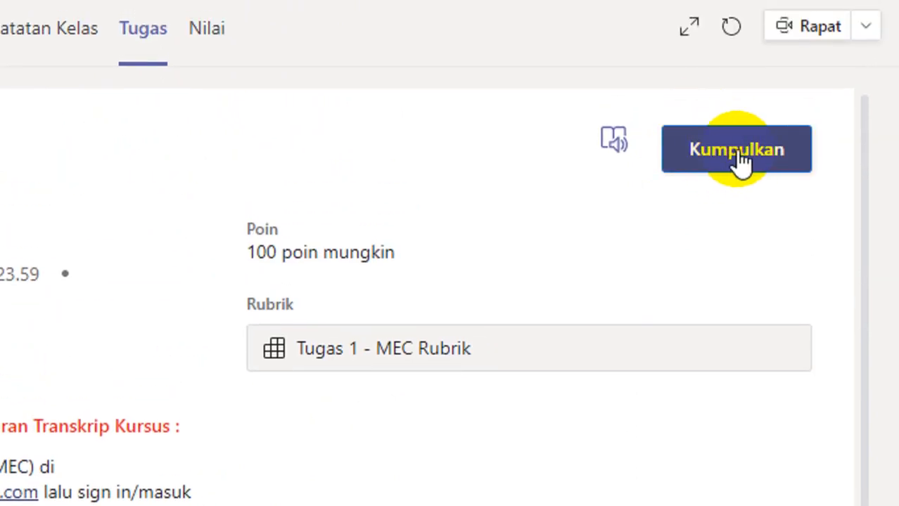
{"action": "left_click", "coordinate": [738, 156]}
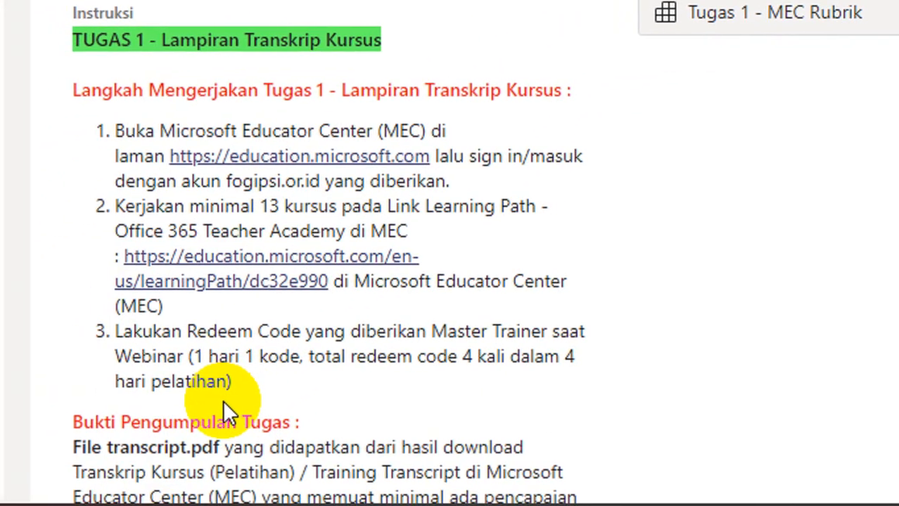
{"action": "scroll", "coordinate": [223, 400], "scroll_direction": "down", "scroll_amount": 5}
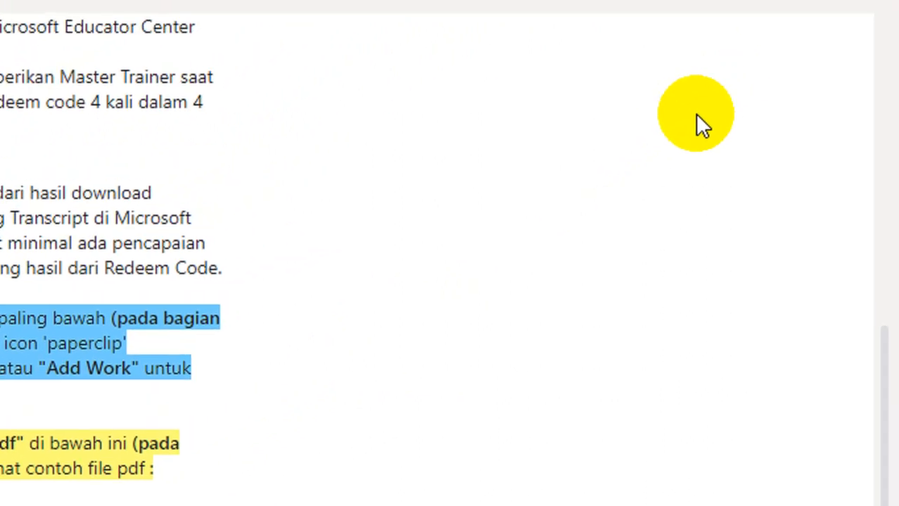
{"action": "scroll", "coordinate": [696, 118], "scroll_direction": "up", "scroll_amount": 6}
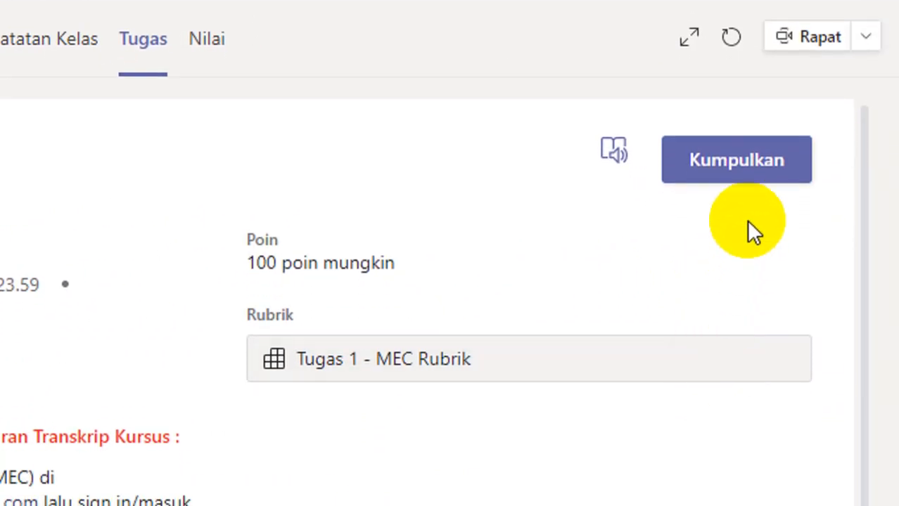
{"action": "left_click", "coordinate": [735, 162]}
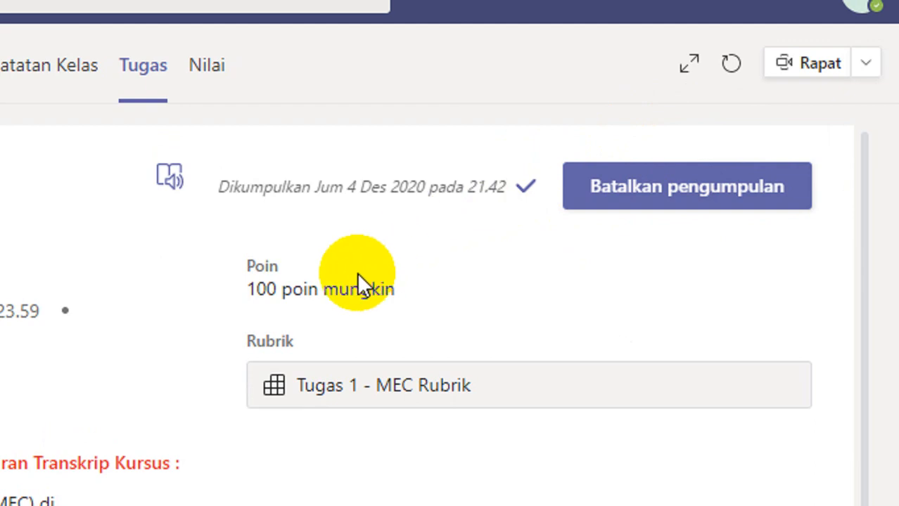
- Examine the submitted Tugas 1 - MEC assignment, from its due date and instructions to the reference material and own work
{"action": "scroll", "coordinate": [157, 426], "scroll_direction": "down", "scroll_amount": 10}
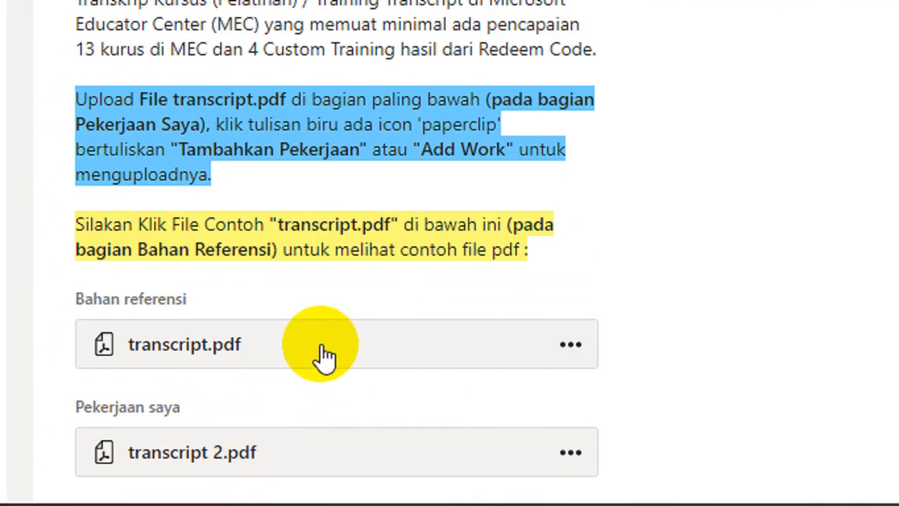
{"action": "scroll", "coordinate": [296, 206], "scroll_direction": "up", "scroll_amount": 10}
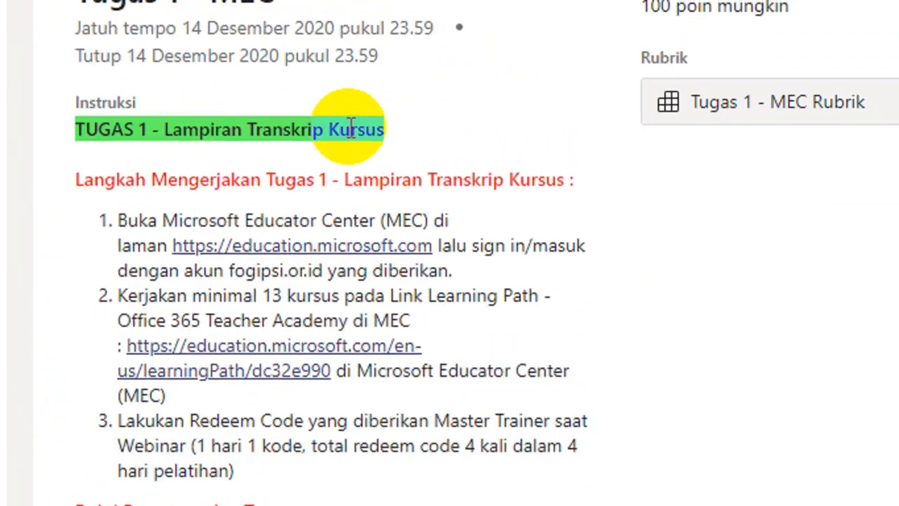
{"action": "scroll", "coordinate": [349, 130], "scroll_direction": "up", "scroll_amount": 1}
{"action": "left_click", "coordinate": [285, 234]}
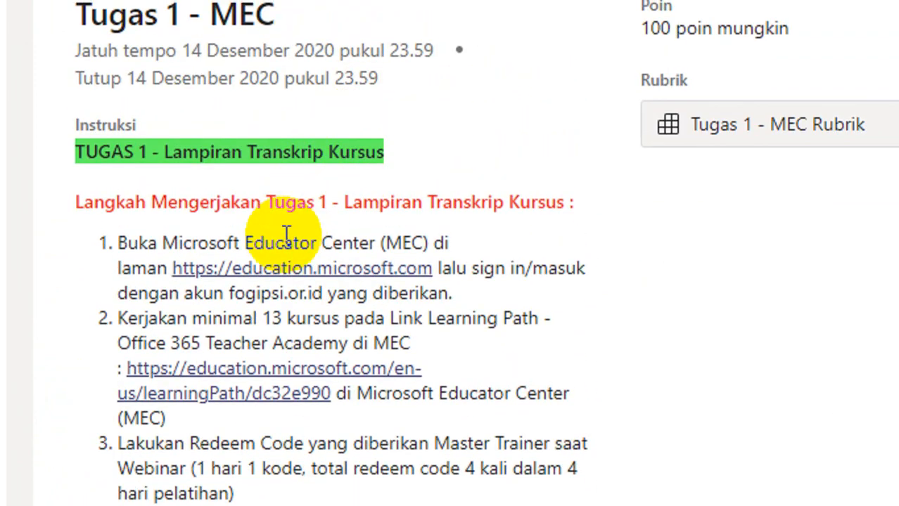
{"action": "scroll", "coordinate": [285, 234], "scroll_direction": "down", "scroll_amount": 5}
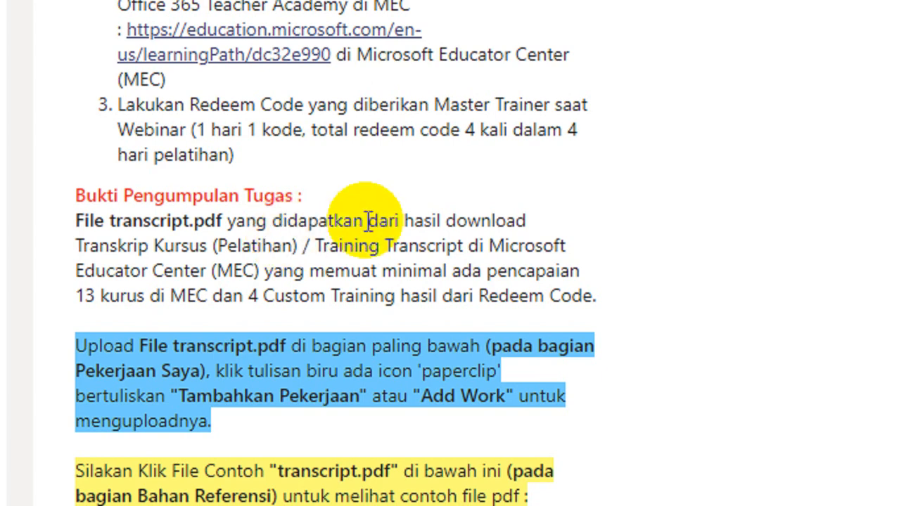
{"action": "scroll", "coordinate": [324, 218], "scroll_direction": "down", "scroll_amount": 2}
{"action": "scroll", "coordinate": [328, 228], "scroll_direction": "down", "scroll_amount": 1}
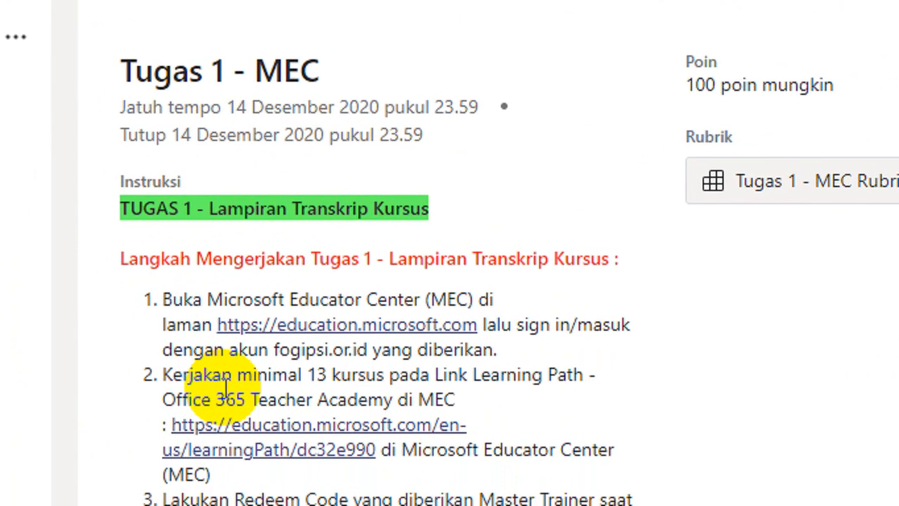
{"action": "scroll", "coordinate": [260, 381], "scroll_direction": "down", "scroll_amount": 10}
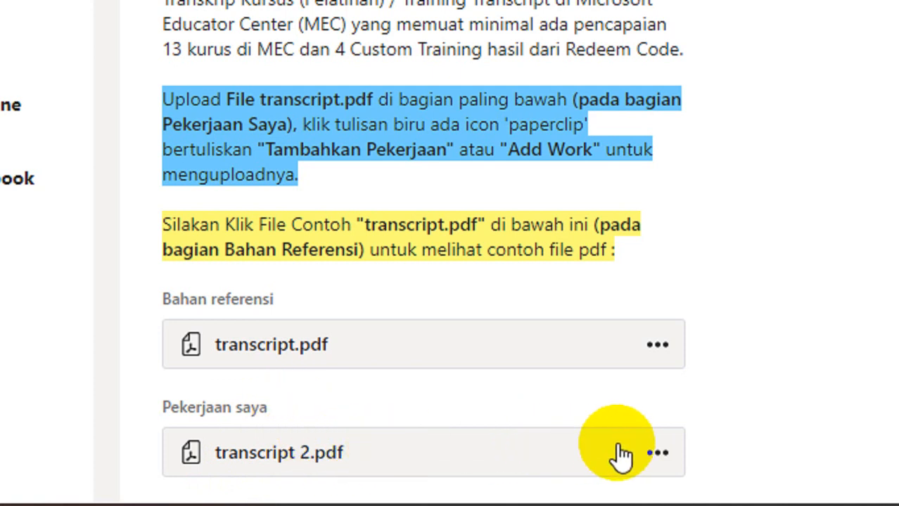
- Check which file options are available for the submitted PDF under Pekerjaan saya, without choosing any
{"action": "left_click", "coordinate": [658, 456]}
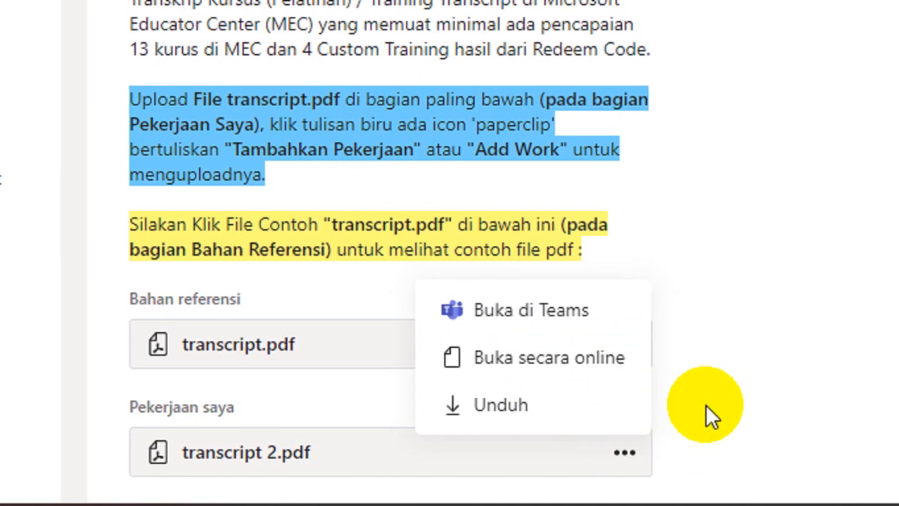
{"action": "left_click", "coordinate": [707, 415]}
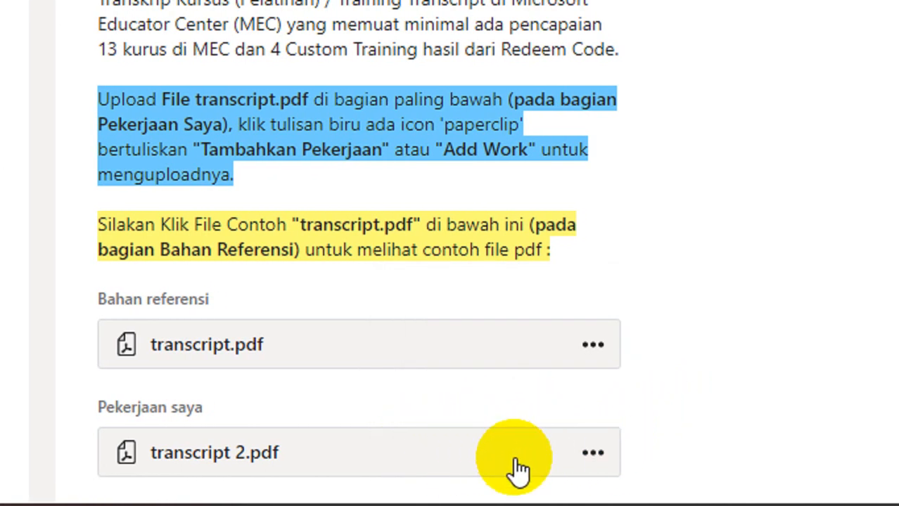
{"action": "left_click", "coordinate": [591, 453]}
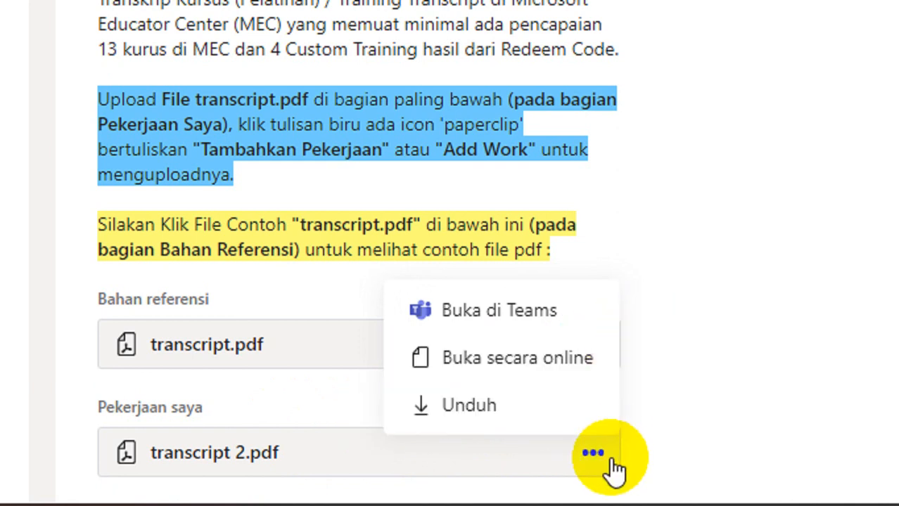
{"action": "left_click", "coordinate": [674, 385]}
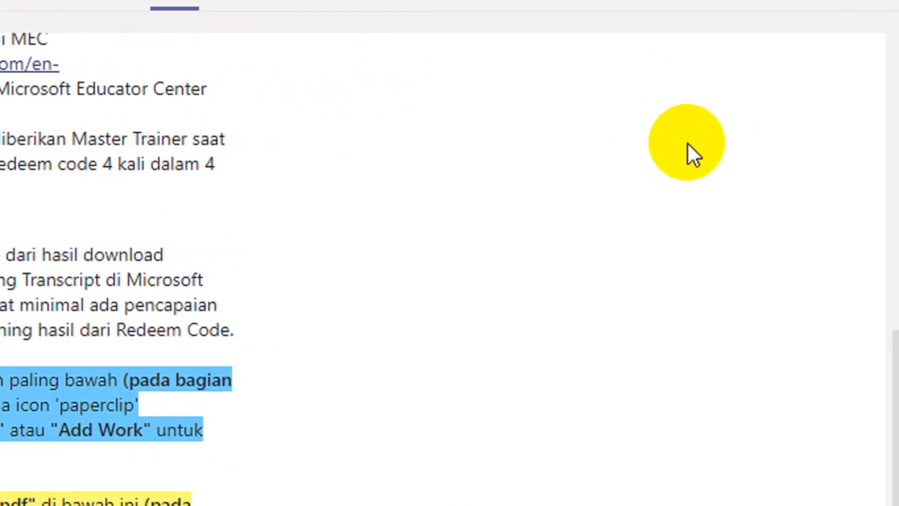
- Withdraw the submission of the Tugas 1 - MEC assignment
{"action": "scroll", "coordinate": [688, 147], "scroll_direction": "up", "scroll_amount": 7}
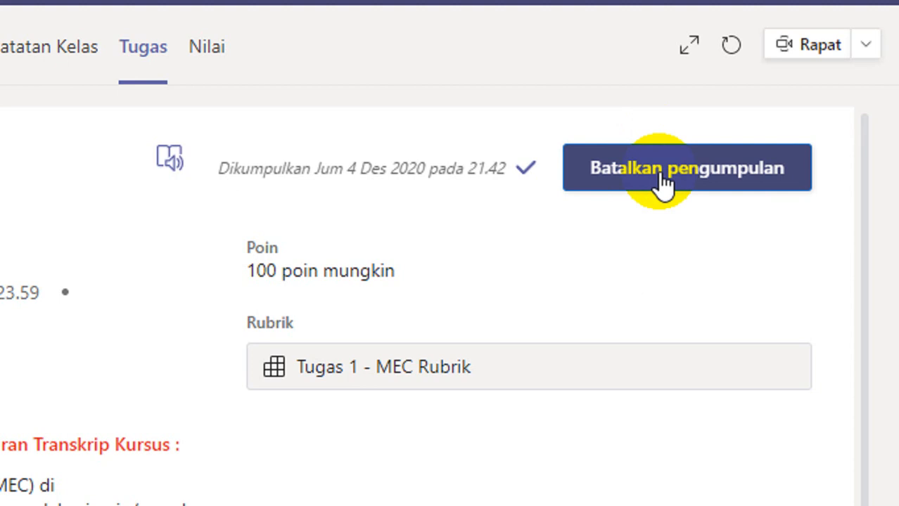
{"action": "left_click", "coordinate": [660, 173]}
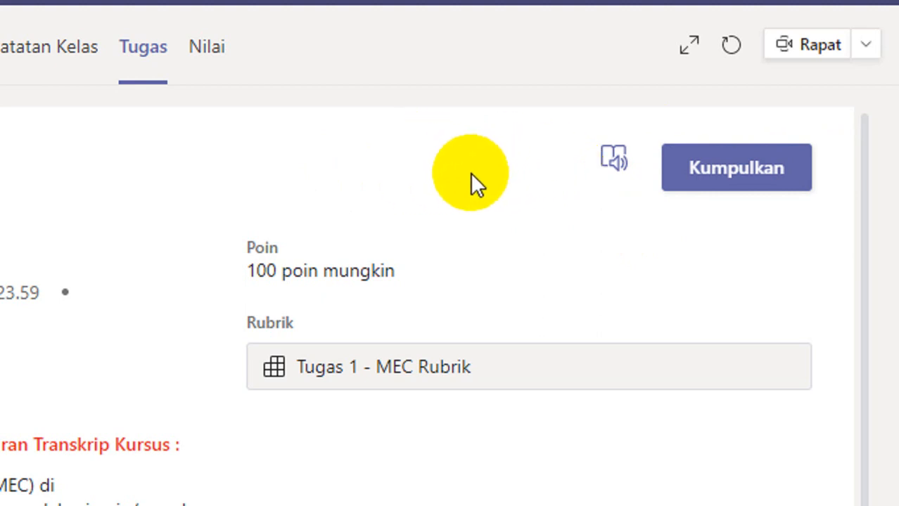
- Check the file options for transcript 2.pdf under Pekerjaan saya and the dialog for adding work, without changing the attachment
{"action": "scroll", "coordinate": [230, 376], "scroll_direction": "down", "scroll_amount": 10}
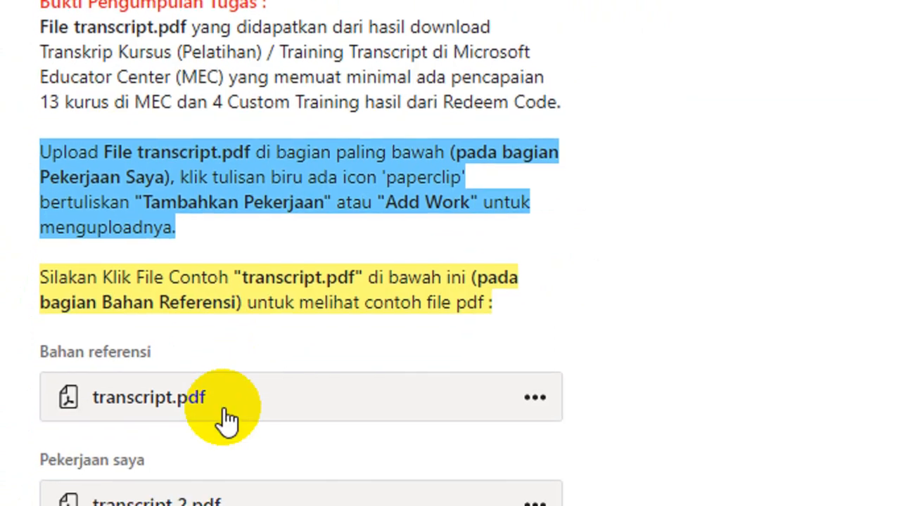
{"action": "scroll", "coordinate": [227, 420], "scroll_direction": "down", "scroll_amount": 3}
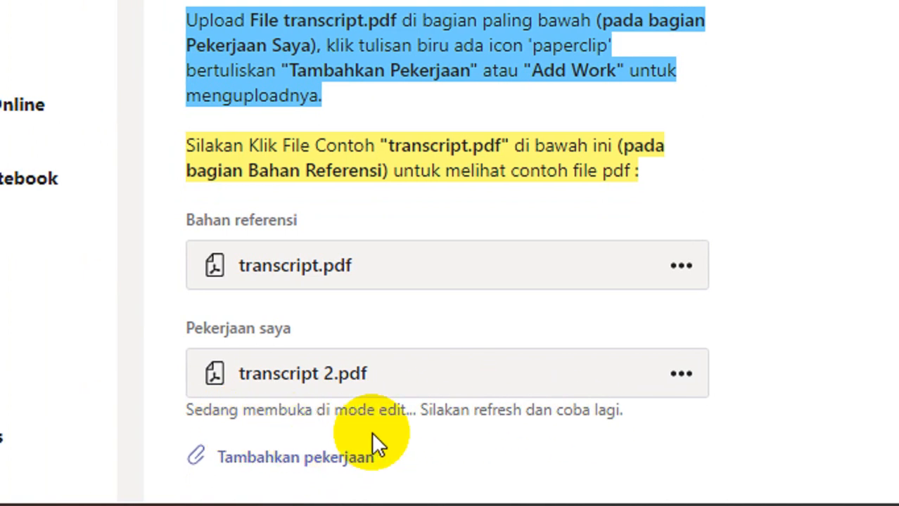
{"action": "left_click", "coordinate": [680, 375]}
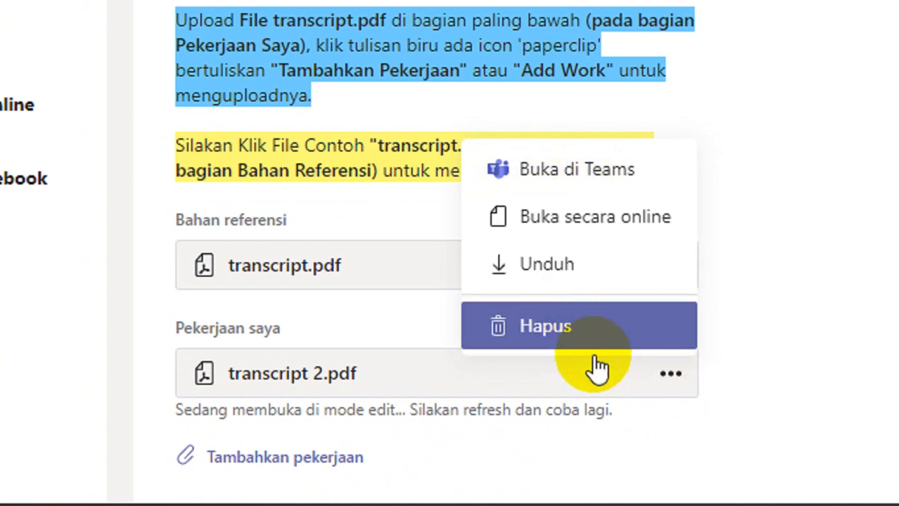
{"action": "left_click", "coordinate": [682, 431]}
{"action": "left_click", "coordinate": [659, 385]}
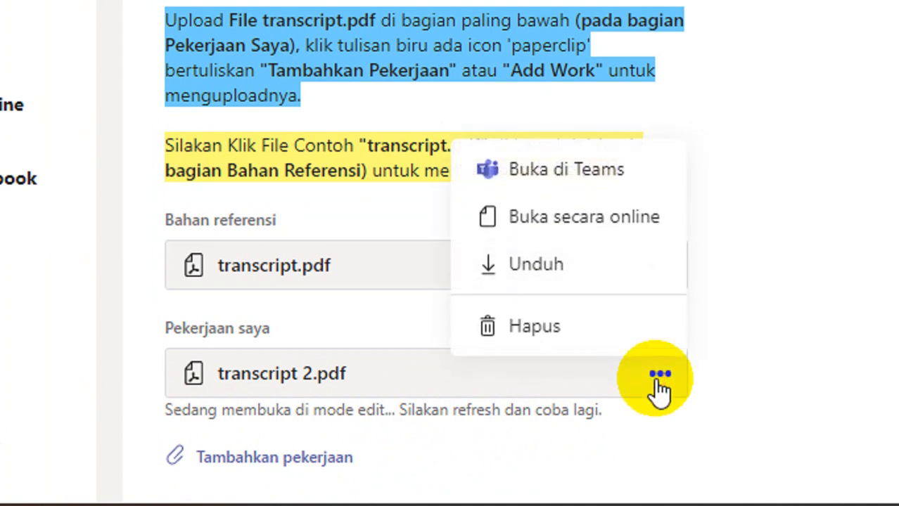
{"action": "left_click", "coordinate": [677, 427]}
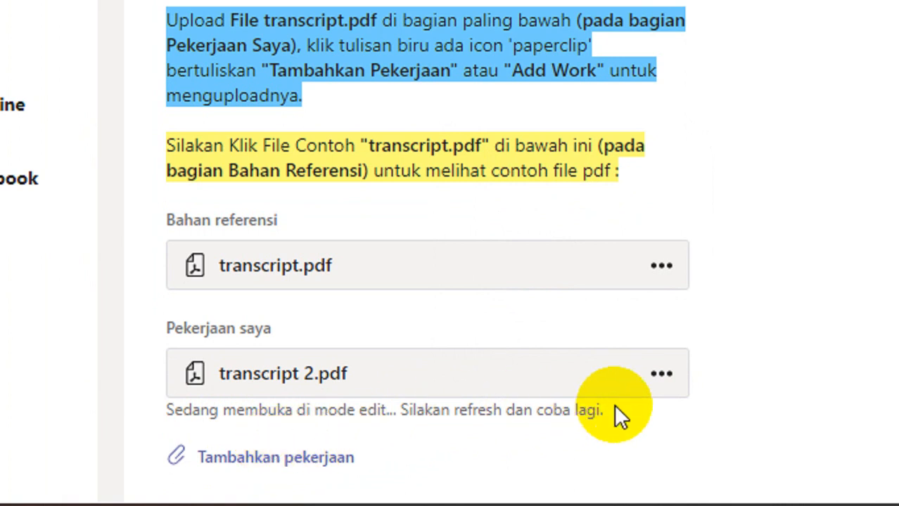
{"action": "left_click", "coordinate": [660, 378]}
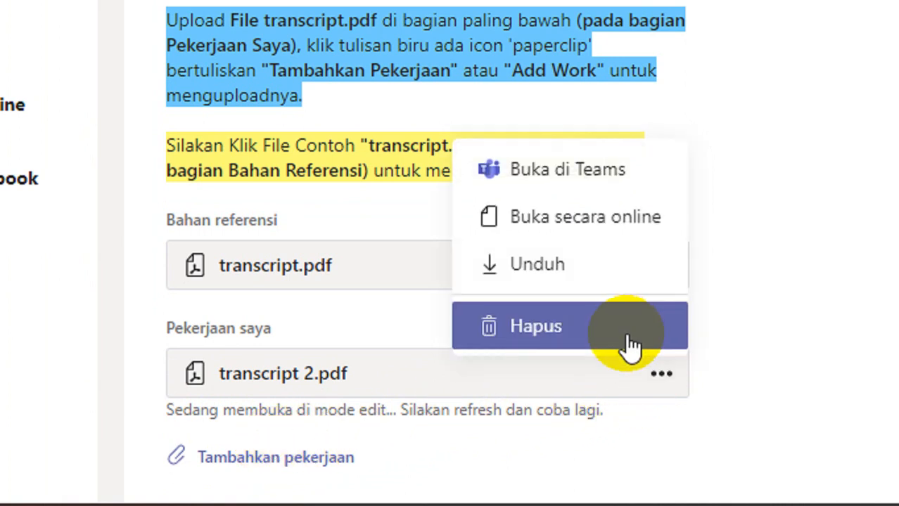
{"action": "left_click", "coordinate": [277, 458]}
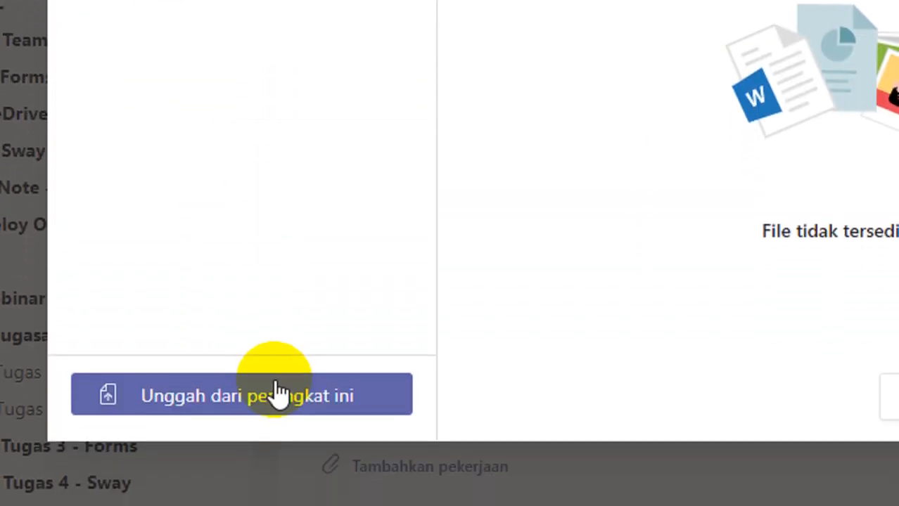
{"action": "left_click", "coordinate": [829, 391]}
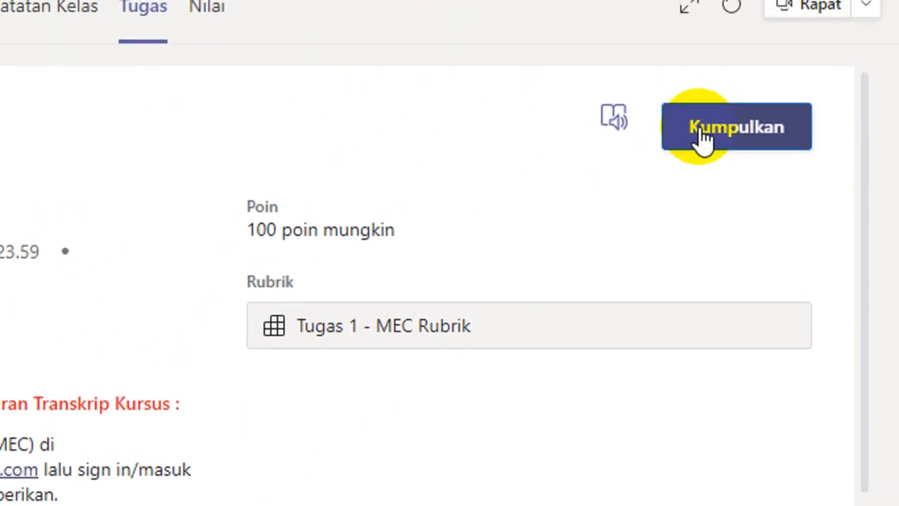
- Resubmit the Tugas 1 - MEC assignment with transcript 2.pdf attached
{"action": "left_click", "coordinate": [701, 135]}
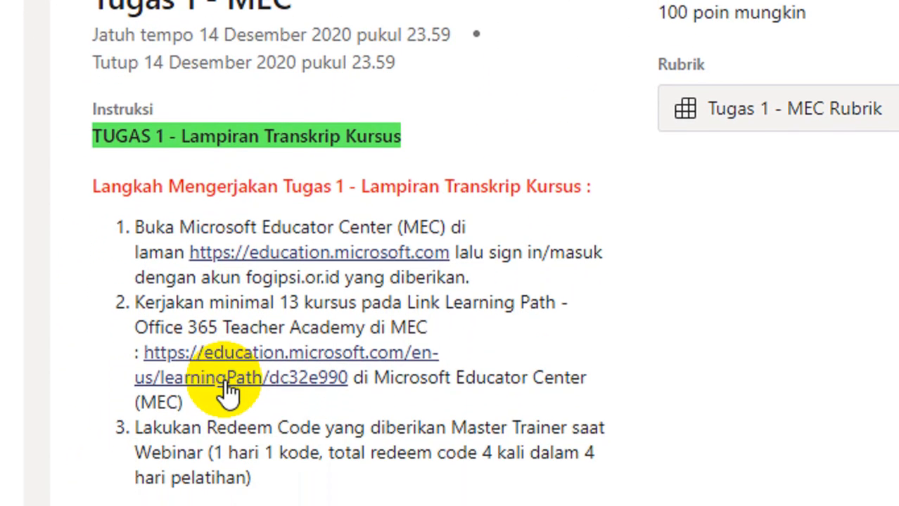
- Review the Tugas 1 - MEC instructions covering the course steps and the required proof of submission
{"action": "scroll", "coordinate": [235, 386], "scroll_direction": "down", "scroll_amount": 3}
{"action": "scroll", "coordinate": [229, 380], "scroll_direction": "up", "scroll_amount": 2}
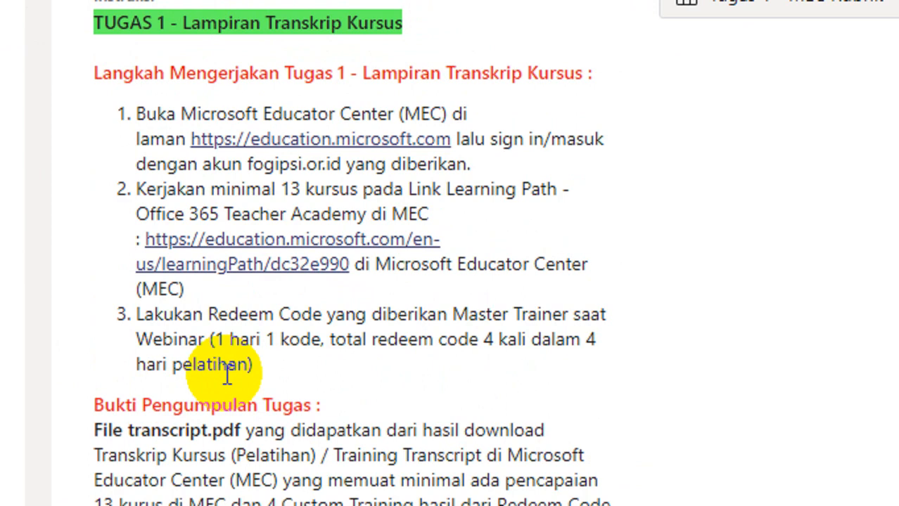
{"action": "scroll", "coordinate": [292, 304], "scroll_direction": "down", "scroll_amount": 3}
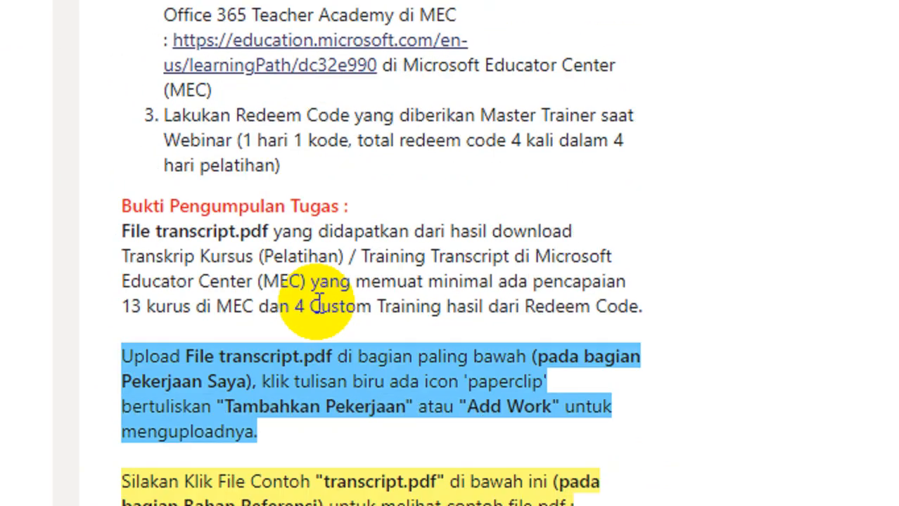
{"action": "scroll", "coordinate": [319, 304], "scroll_direction": "down", "scroll_amount": 1}
{"action": "scroll", "coordinate": [319, 304], "scroll_direction": "up", "scroll_amount": 5}
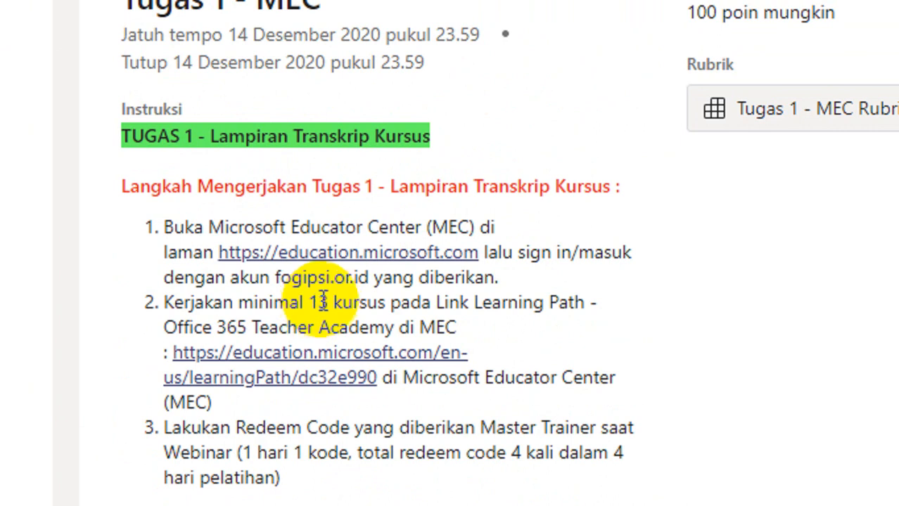
{"action": "scroll", "coordinate": [321, 113], "scroll_direction": "up", "scroll_amount": 1}
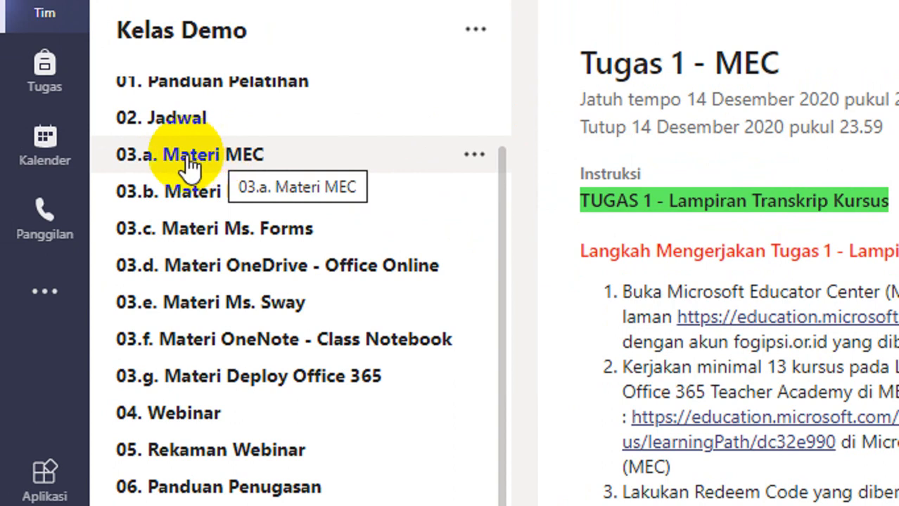
- Leave Kelas Demo for the Kelas ToT M365 Edu team and open its 03.a. Materi MEC channel
{"action": "left_click", "coordinate": [187, 158]}
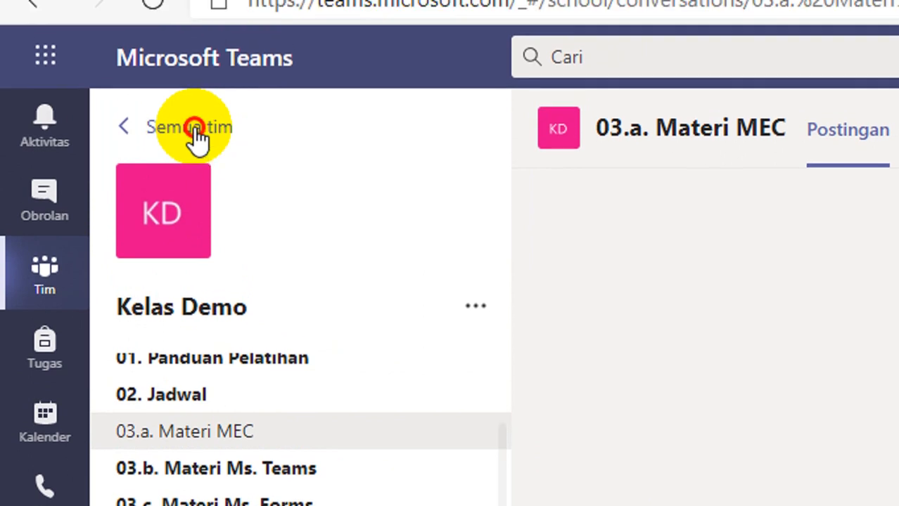
{"action": "left_click", "coordinate": [195, 140]}
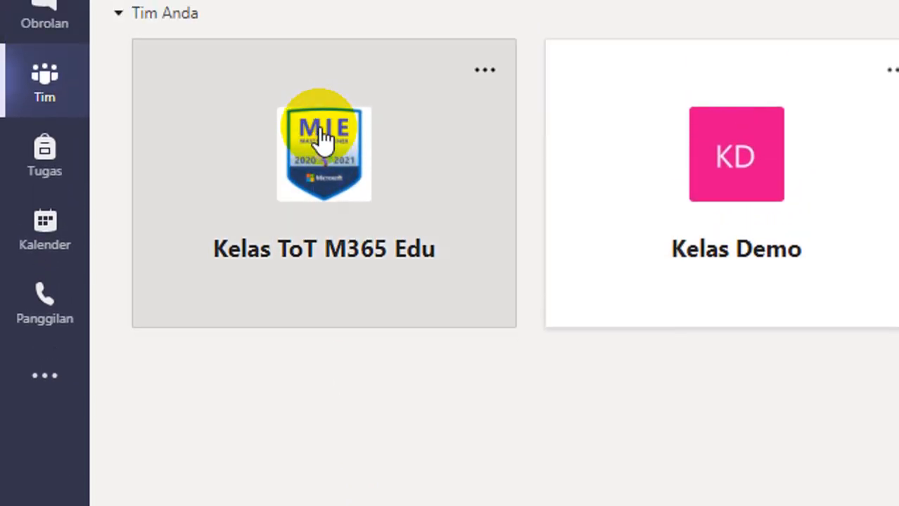
{"action": "left_click", "coordinate": [357, 138]}
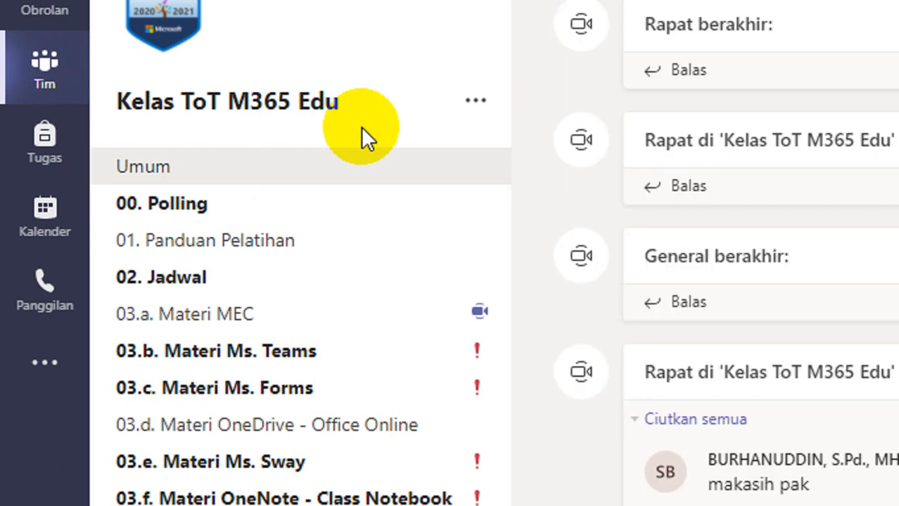
{"action": "left_click", "coordinate": [229, 326]}
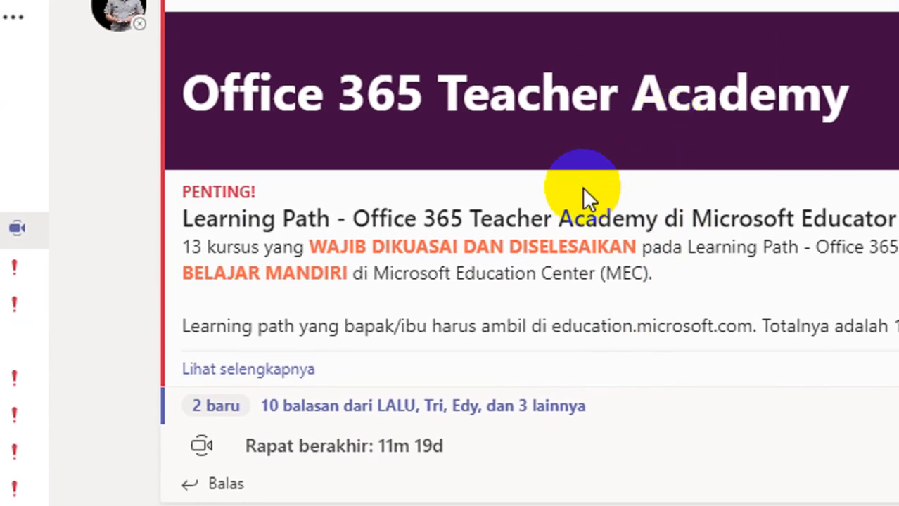
- Expand the Office 365 Teacher Academy post and read its learning path link and required assignment evidence
{"action": "left_click", "coordinate": [232, 370]}
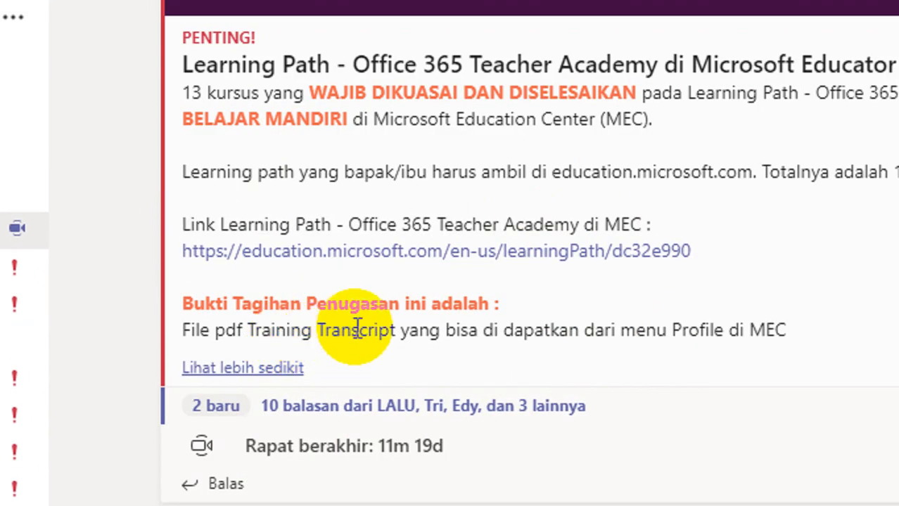
{"action": "scroll", "coordinate": [411, 283], "scroll_direction": "up", "scroll_amount": 1}
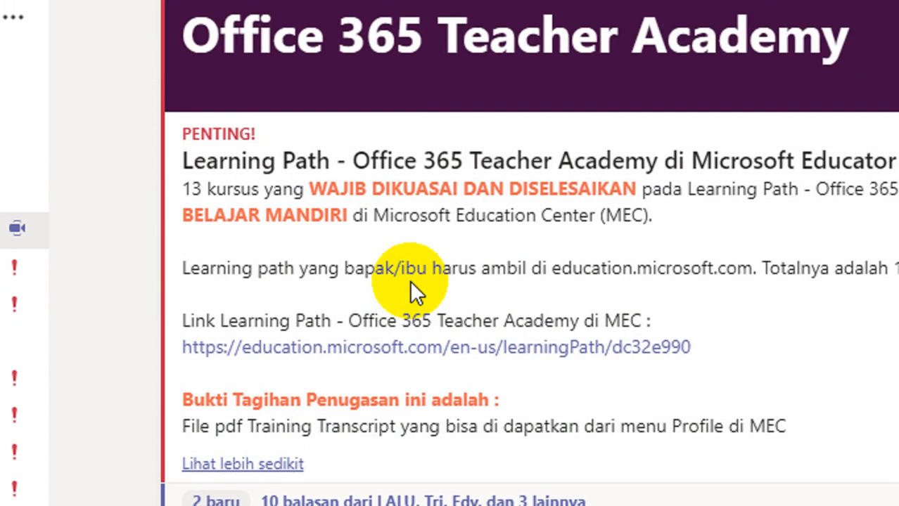
{"action": "scroll", "coordinate": [411, 283], "scroll_direction": "down", "scroll_amount": 1}
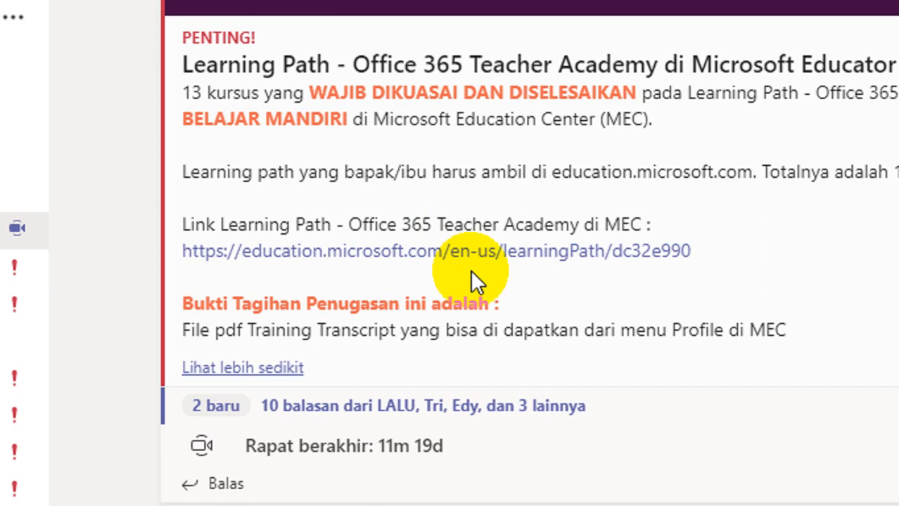
{"action": "scroll", "coordinate": [472, 278], "scroll_direction": "up", "scroll_amount": 1}
{"action": "scroll", "coordinate": [457, 276], "scroll_direction": "down", "scroll_amount": 1}
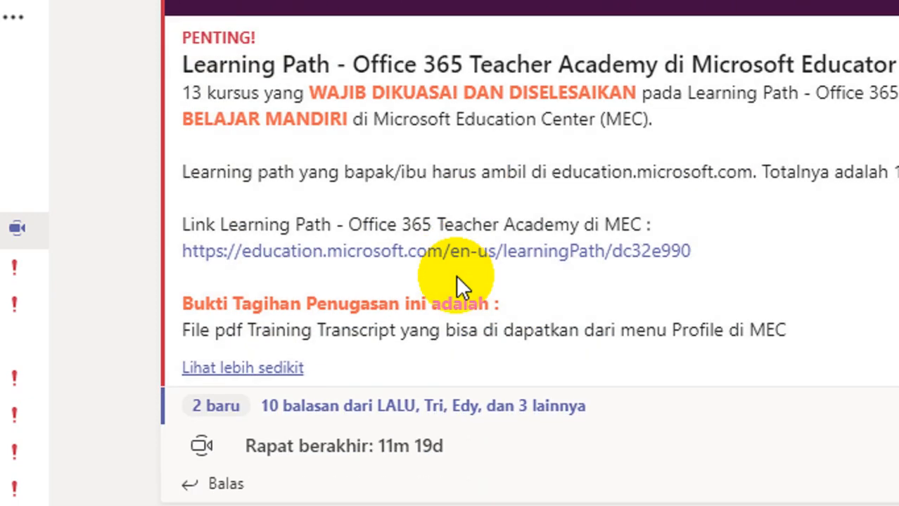
{"action": "scroll", "coordinate": [418, 277], "scroll_direction": "up", "scroll_amount": 2}
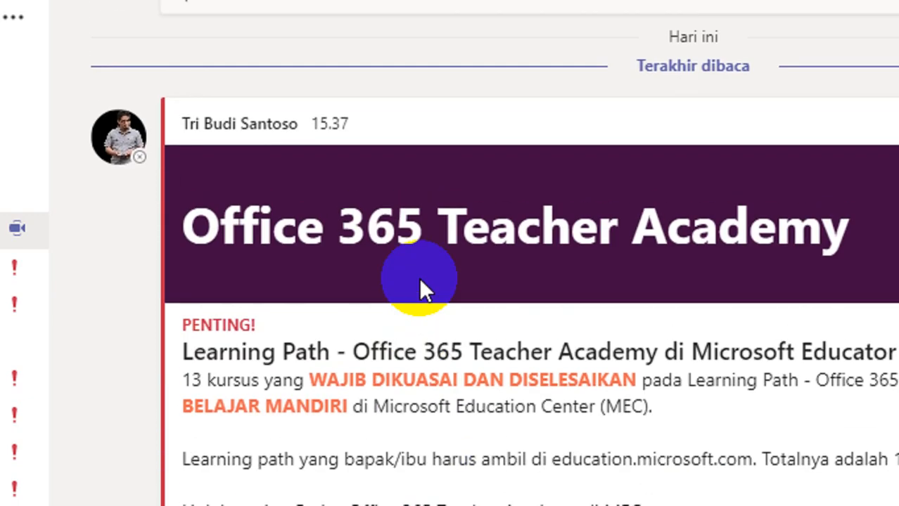
{"action": "scroll", "coordinate": [418, 277], "scroll_direction": "down", "scroll_amount": 2}
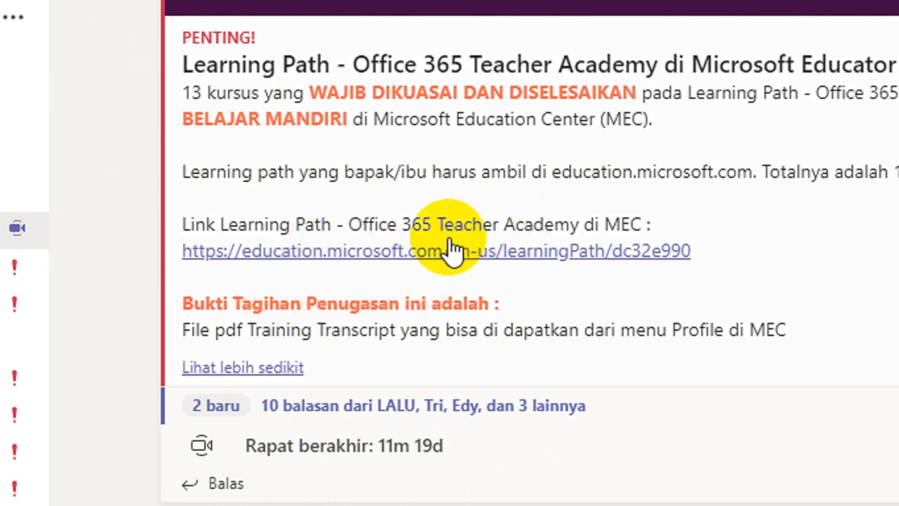
- Browse the MEC tutorial video posts in the channel, from Part #6 back to Part #1
{"action": "scroll", "coordinate": [384, 286], "scroll_direction": "up", "scroll_amount": 4}
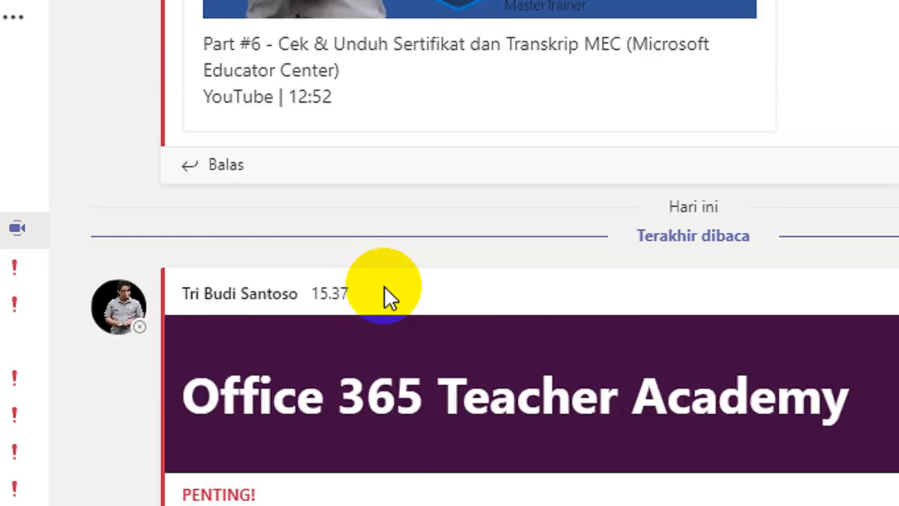
{"action": "scroll", "coordinate": [383, 286], "scroll_direction": "up", "scroll_amount": 3}
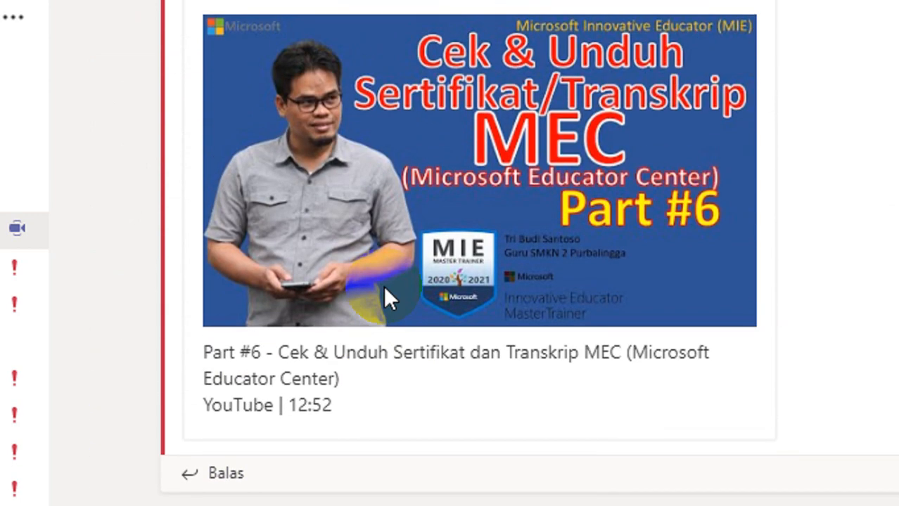
{"action": "scroll", "coordinate": [383, 285], "scroll_direction": "up", "scroll_amount": 1}
{"action": "scroll", "coordinate": [383, 286], "scroll_direction": "up", "scroll_amount": 1}
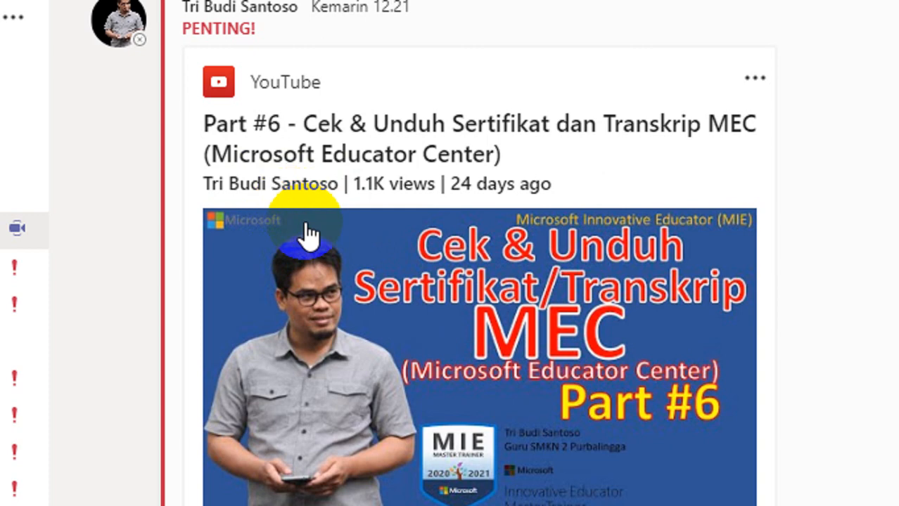
{"action": "scroll", "coordinate": [638, 393], "scroll_direction": "down", "scroll_amount": 1}
{"action": "scroll", "coordinate": [365, 343], "scroll_direction": "up", "scroll_amount": 1}
{"action": "scroll", "coordinate": [366, 342], "scroll_direction": "up", "scroll_amount": 5}
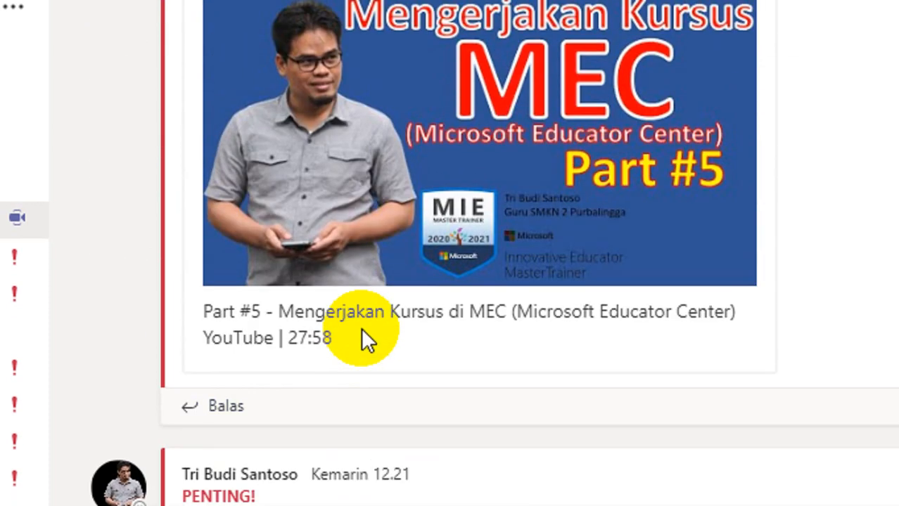
{"action": "scroll", "coordinate": [361, 328], "scroll_direction": "up", "scroll_amount": 4}
{"action": "scroll", "coordinate": [358, 331], "scroll_direction": "up", "scroll_amount": 9}
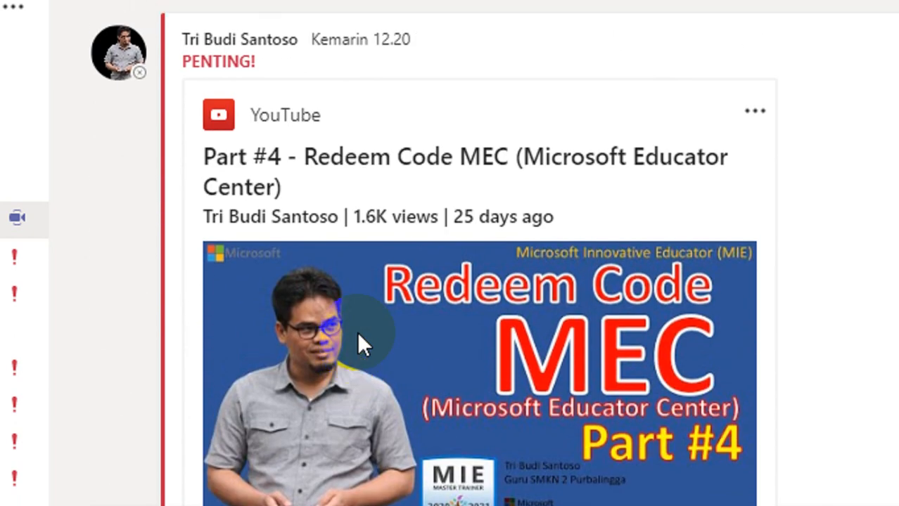
{"action": "scroll", "coordinate": [356, 331], "scroll_direction": "up", "scroll_amount": 9}
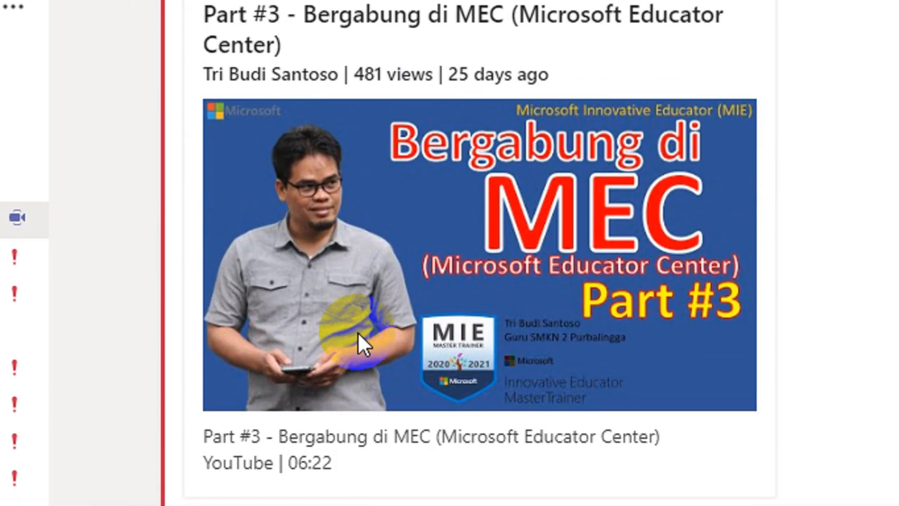
{"action": "scroll", "coordinate": [358, 333], "scroll_direction": "up", "scroll_amount": 5}
{"action": "scroll", "coordinate": [358, 333], "scroll_direction": "up", "scroll_amount": 10}
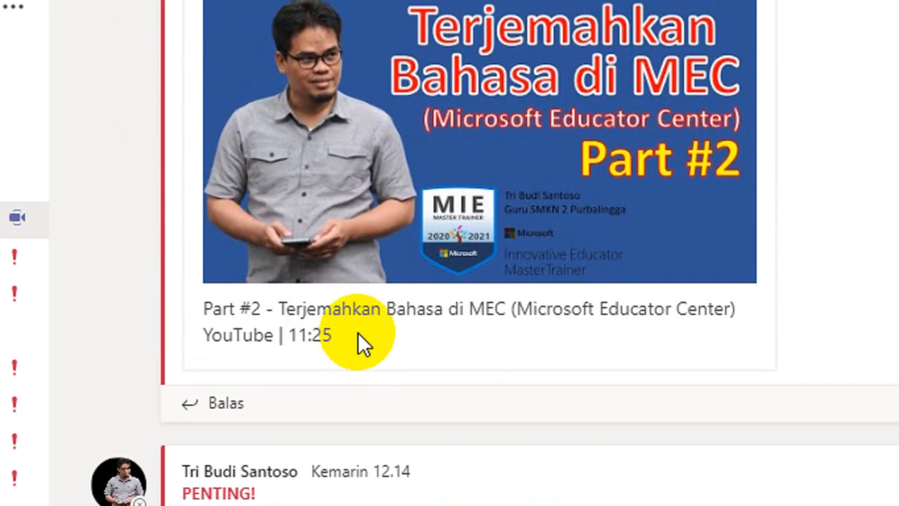
{"action": "scroll", "coordinate": [358, 335], "scroll_direction": "up", "scroll_amount": 10}
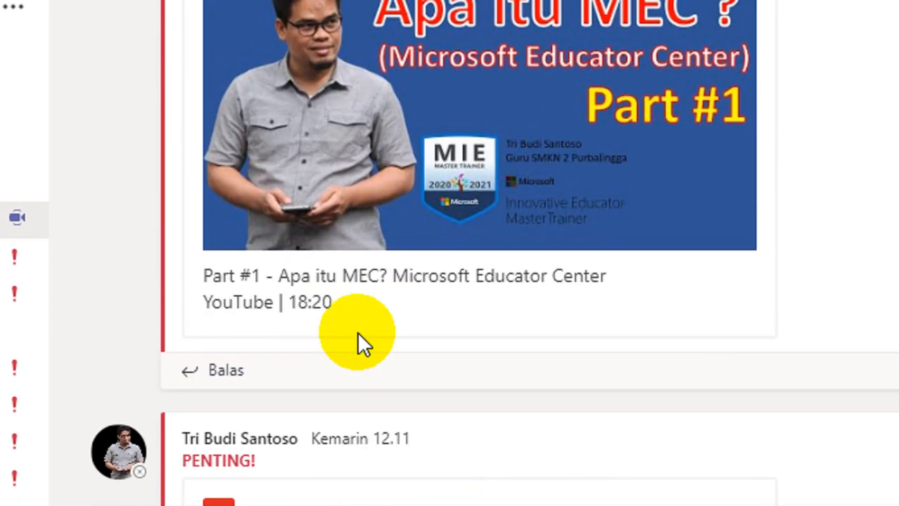
{"action": "scroll", "coordinate": [357, 331], "scroll_direction": "down", "scroll_amount": 2}
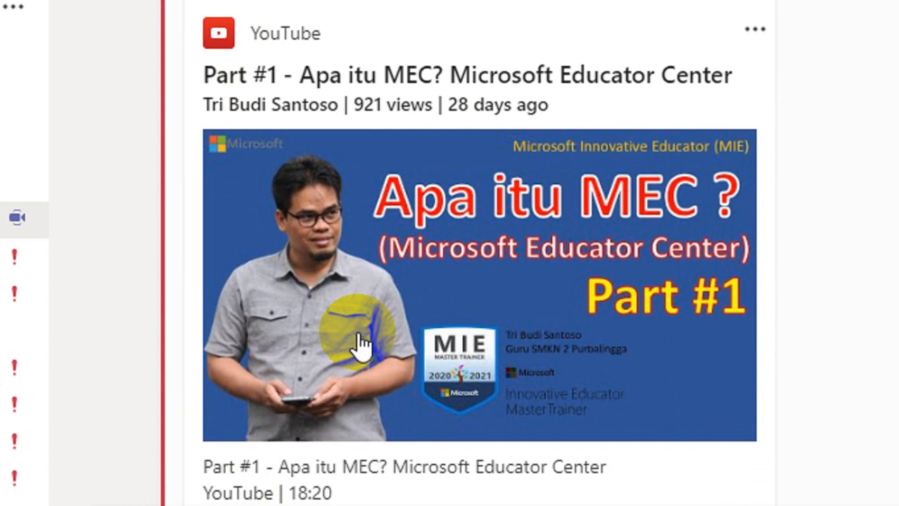
{"action": "scroll", "coordinate": [305, 94], "scroll_direction": "up", "scroll_amount": 5}
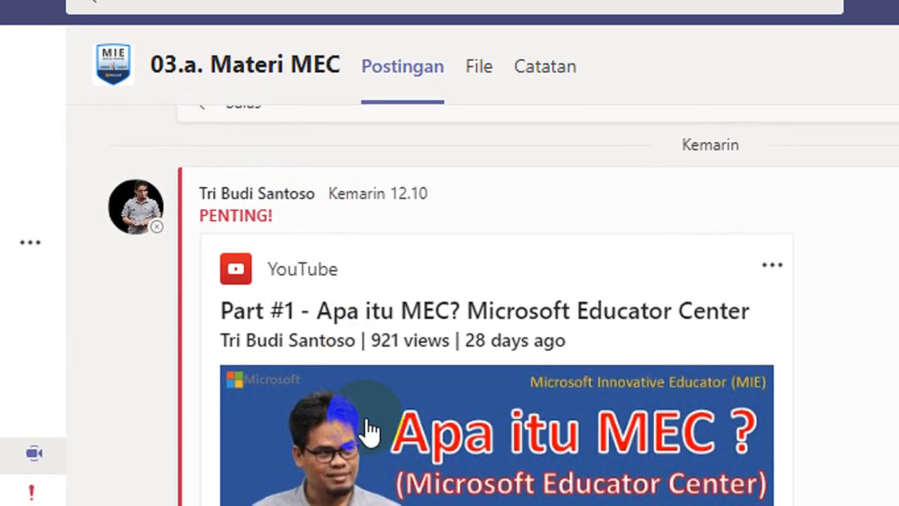
- Review the MEC tutorial video posts from Part #1 through Part #6 and return to the Office 365 Teacher Academy post
{"action": "scroll", "coordinate": [397, 414], "scroll_direction": "down", "scroll_amount": 9}
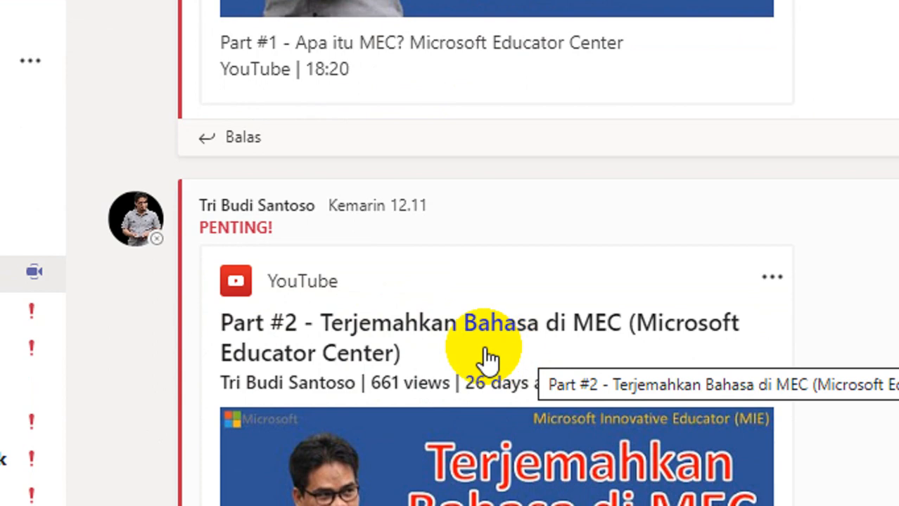
{"action": "scroll", "coordinate": [488, 358], "scroll_direction": "down", "scroll_amount": 2}
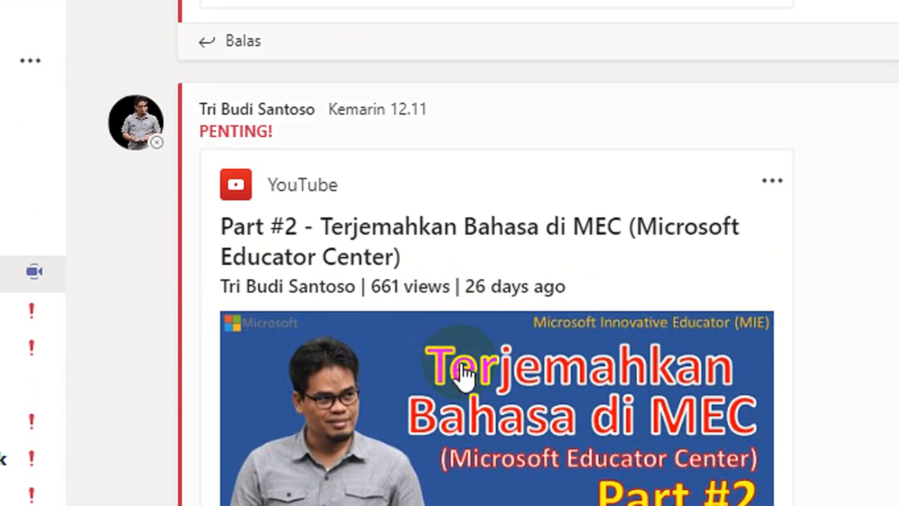
{"action": "scroll", "coordinate": [461, 372], "scroll_direction": "down", "scroll_amount": 2}
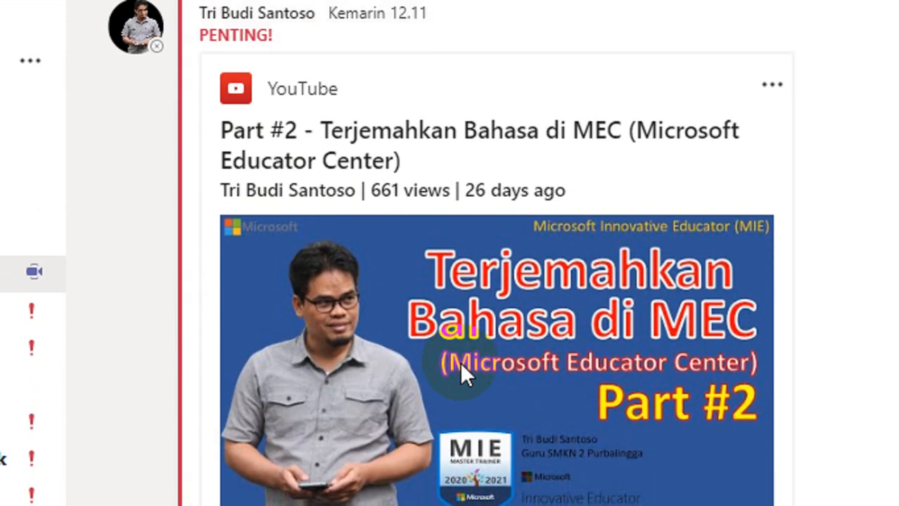
{"action": "scroll", "coordinate": [461, 371], "scroll_direction": "down", "scroll_amount": 5}
{"action": "scroll", "coordinate": [462, 366], "scroll_direction": "down", "scroll_amount": 3}
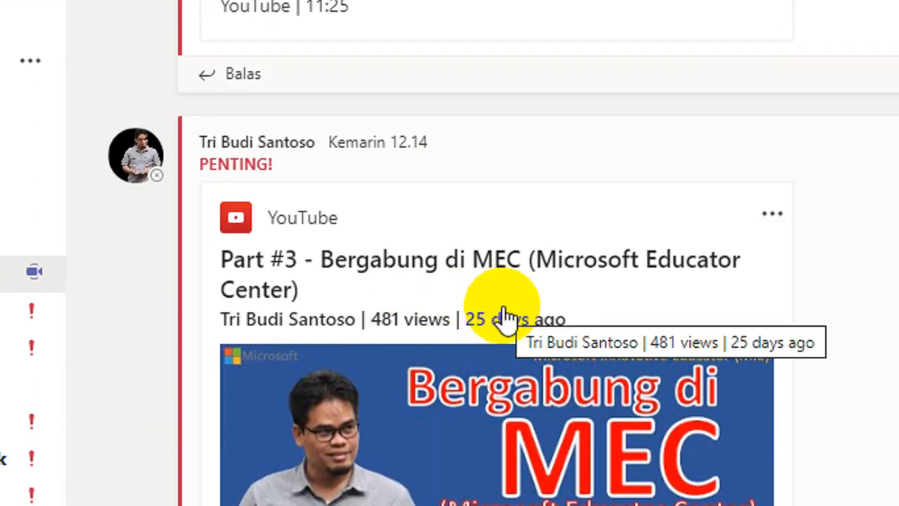
{"action": "scroll", "coordinate": [505, 320], "scroll_direction": "down", "scroll_amount": 2}
{"action": "scroll", "coordinate": [501, 308], "scroll_direction": "down", "scroll_amount": 8}
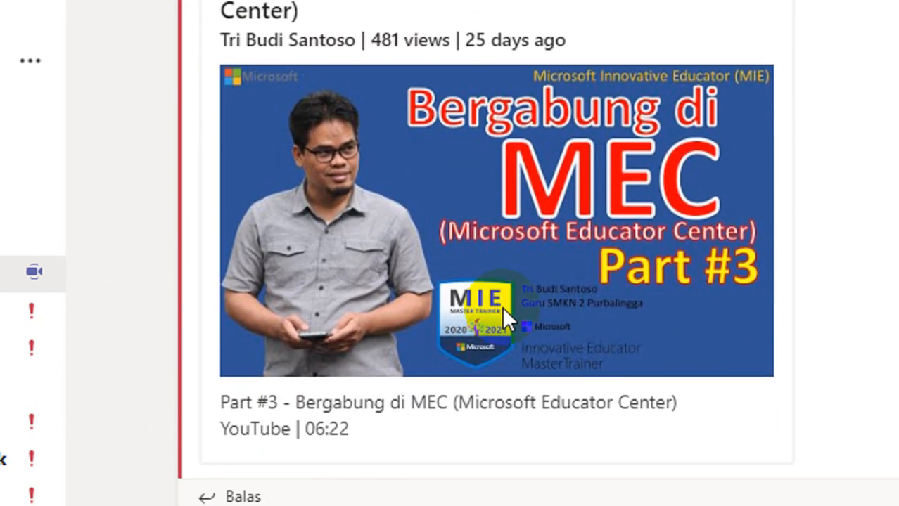
{"action": "scroll", "coordinate": [501, 309], "scroll_direction": "down", "scroll_amount": 3}
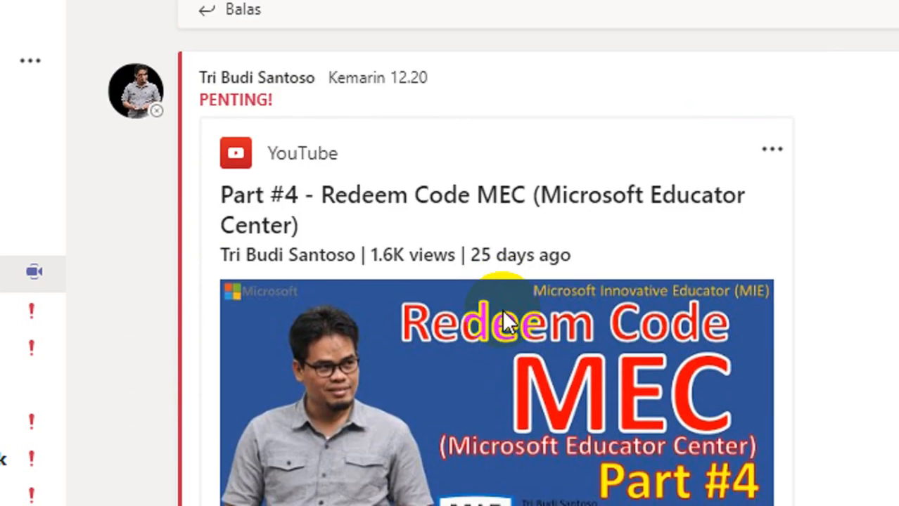
{"action": "scroll", "coordinate": [502, 309], "scroll_direction": "down", "scroll_amount": 1}
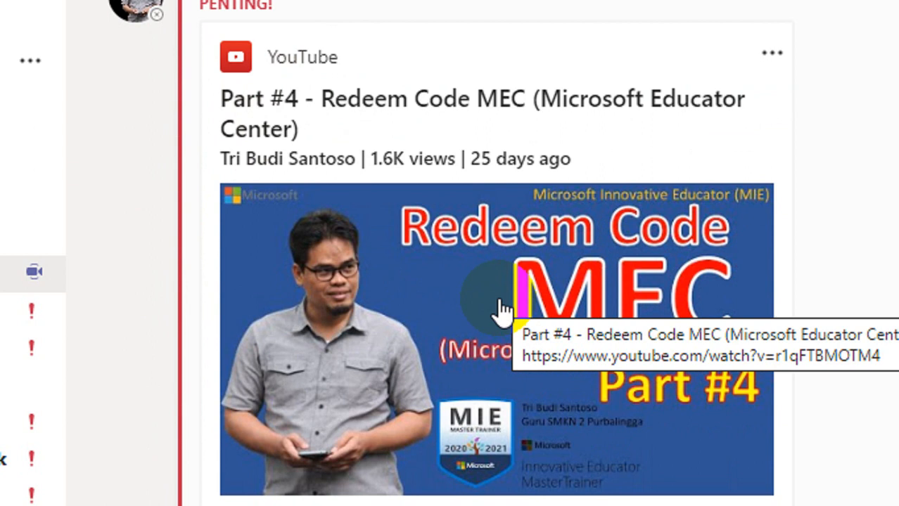
{"action": "scroll", "coordinate": [501, 309], "scroll_direction": "down", "scroll_amount": 10}
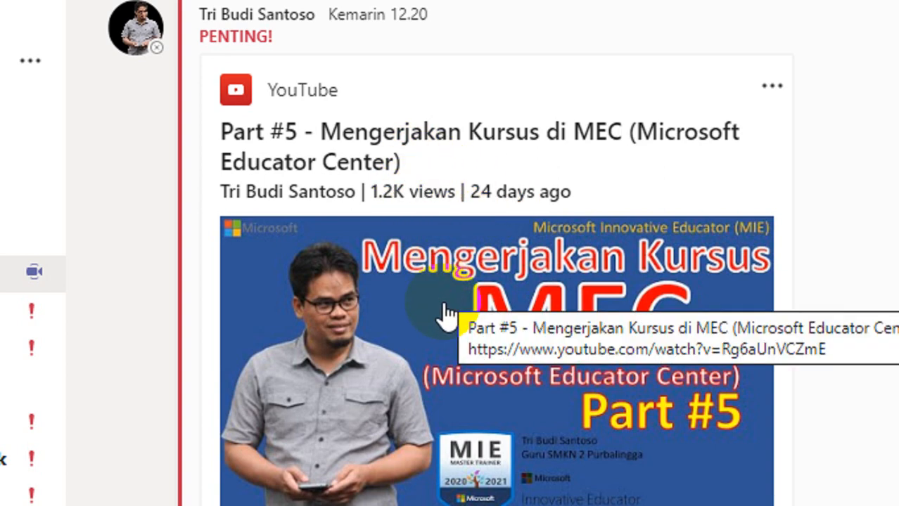
{"action": "scroll", "coordinate": [442, 309], "scroll_direction": "down", "scroll_amount": 10}
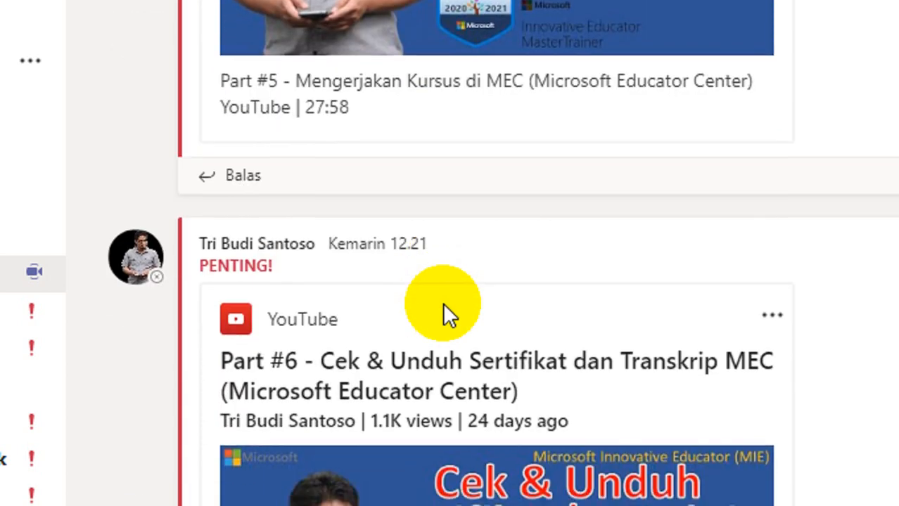
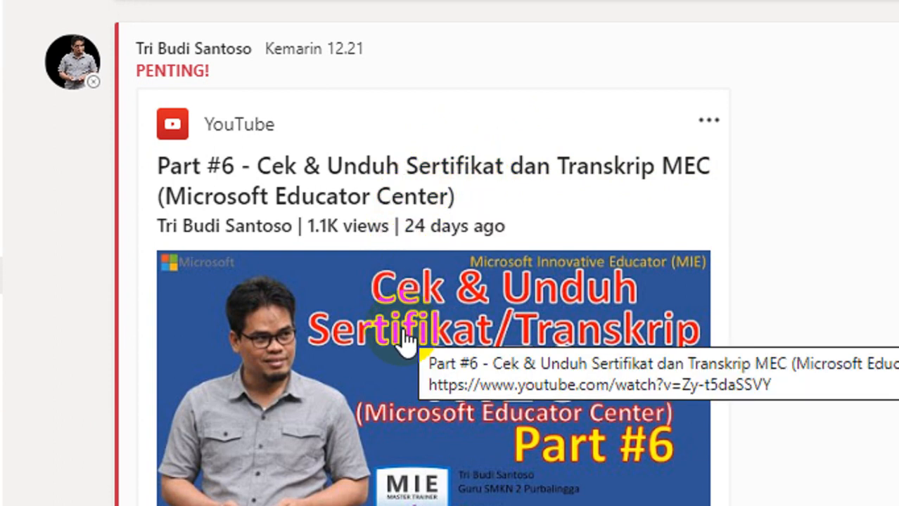
{"action": "scroll", "coordinate": [338, 343], "scroll_direction": "down", "scroll_amount": 4}
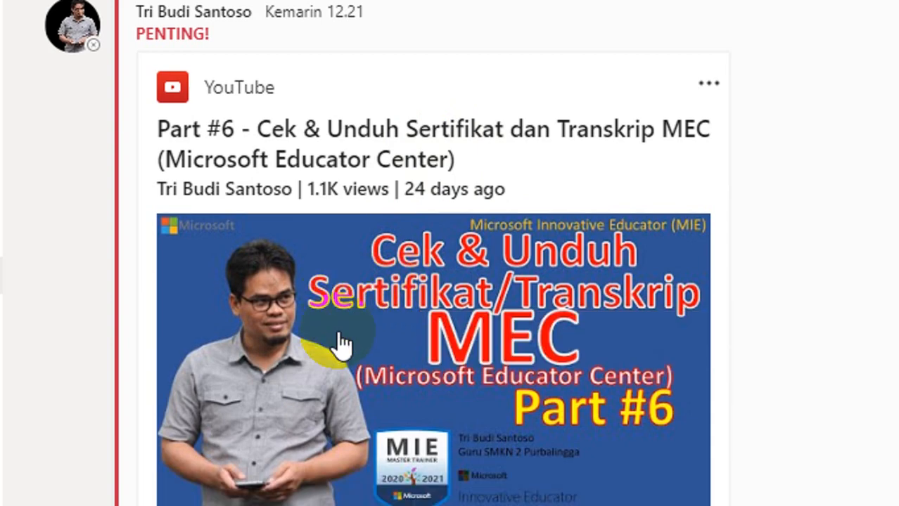
{"action": "scroll", "coordinate": [338, 343], "scroll_direction": "down", "scroll_amount": 6}
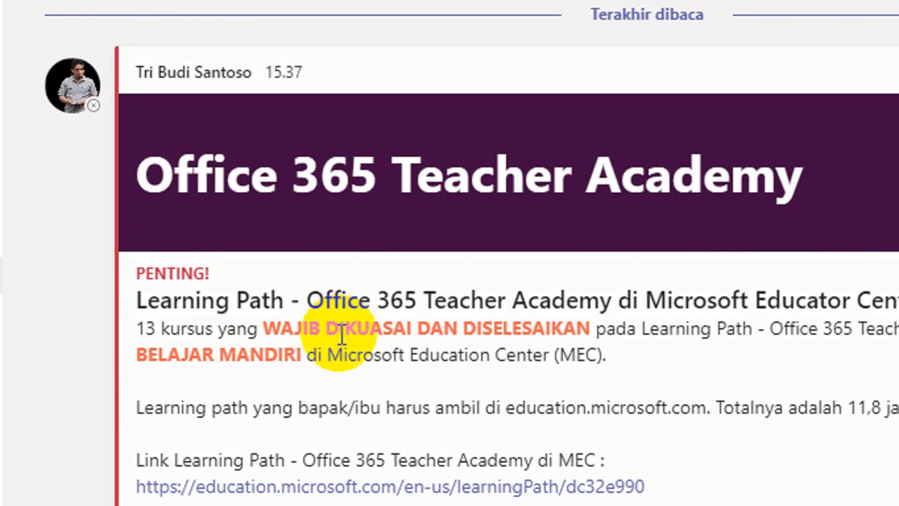
{"action": "scroll", "coordinate": [341, 334], "scroll_direction": "down", "scroll_amount": 3}
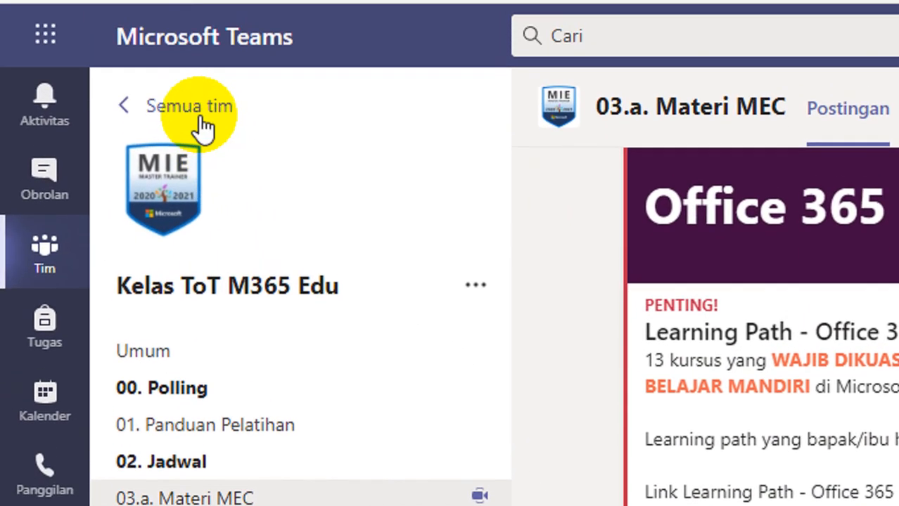
- Leave Kelas ToT M365 Edu for the Kelas Demo team and open its 07.a. Feedback - Tugas 1 - MEC channel
{"action": "left_click", "coordinate": [185, 48]}
{"action": "left_click", "coordinate": [740, 400]}
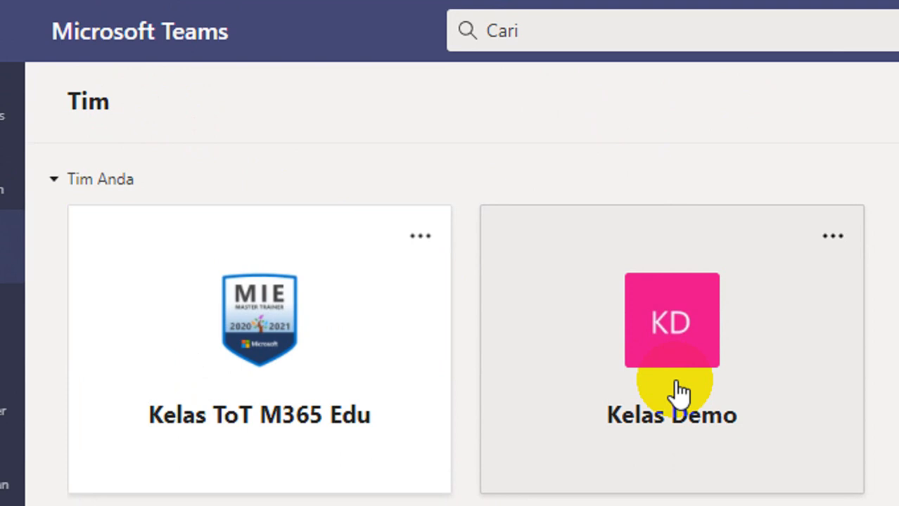
{"action": "left_click", "coordinate": [609, 432]}
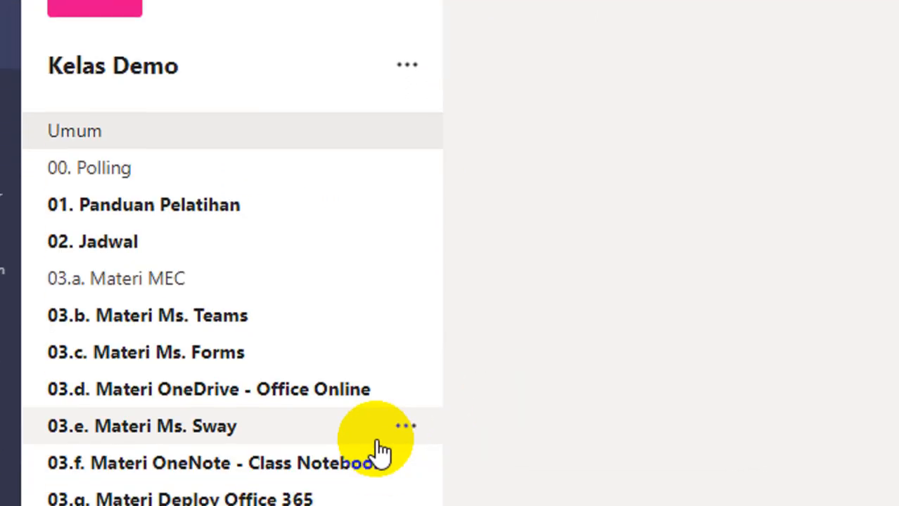
{"action": "scroll", "coordinate": [281, 454], "scroll_direction": "down", "scroll_amount": 3}
{"action": "left_click", "coordinate": [260, 461]}
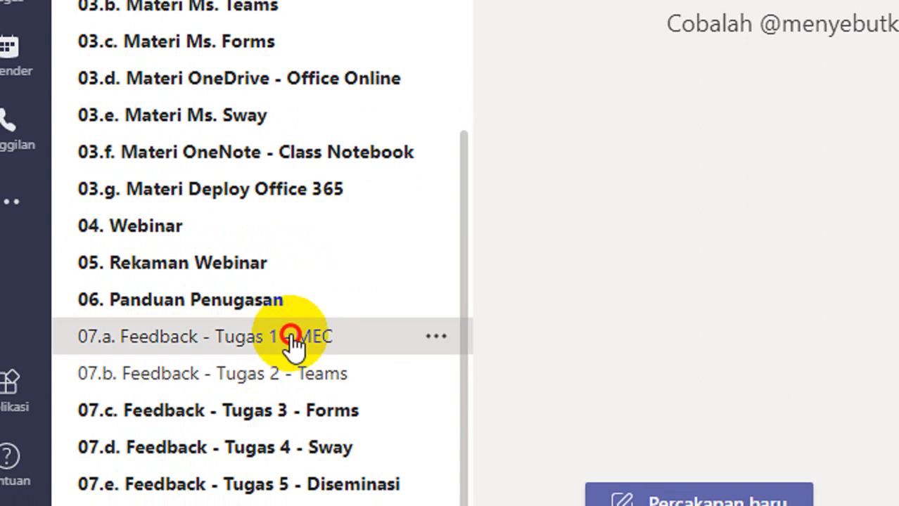
- Open the Tugas 1 - MEC assignment from the feedback channel and reread its course steps and proof-of-submission instructions
{"action": "left_click", "coordinate": [709, 336]}
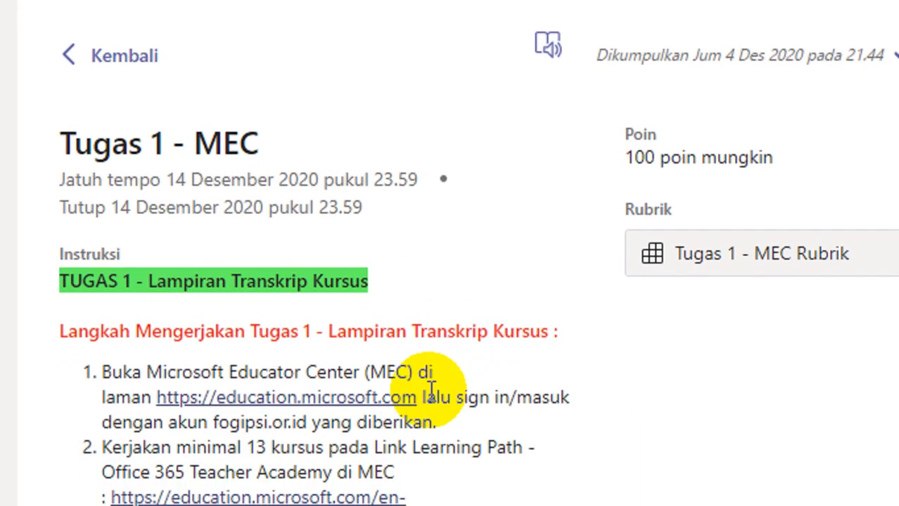
{"action": "scroll", "coordinate": [431, 390], "scroll_direction": "down", "scroll_amount": 6}
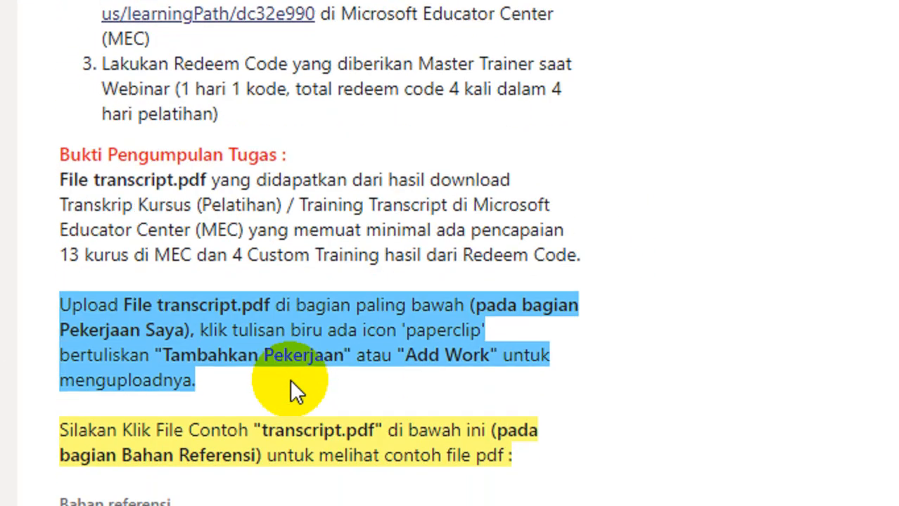
{"action": "scroll", "coordinate": [291, 380], "scroll_direction": "up", "scroll_amount": 4}
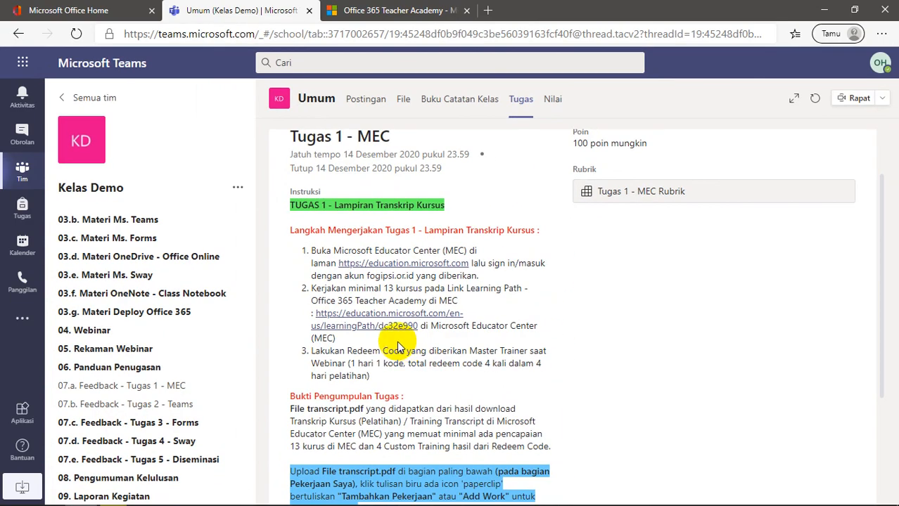
{"action": "scroll", "coordinate": [403, 346], "scroll_direction": "up", "scroll_amount": 1}
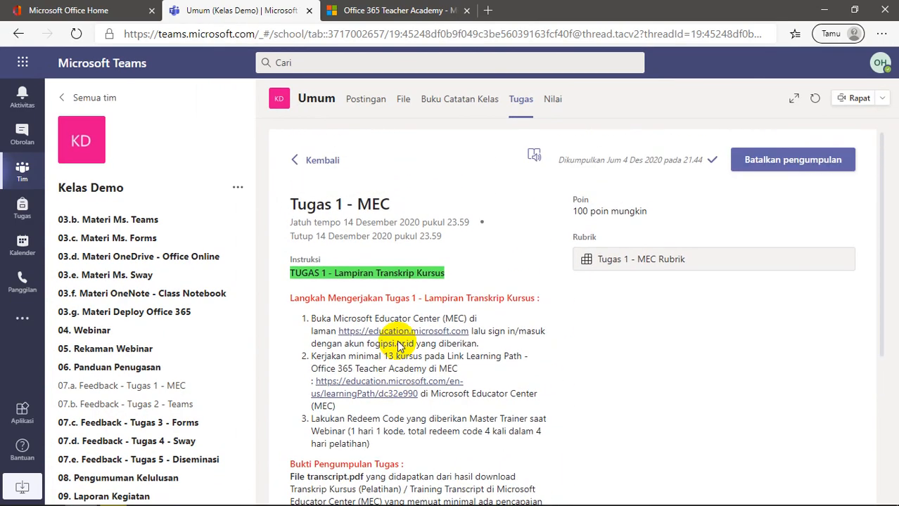